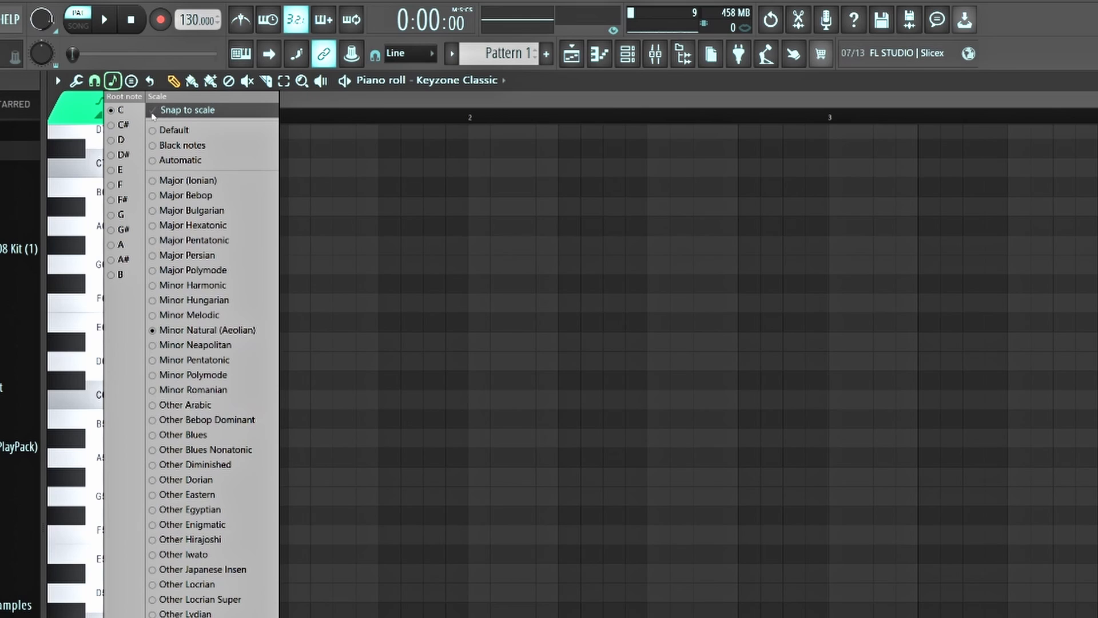
# Enable snapping to the C Minor Natural (Aeolian) scale in the piano roll and draw a one-bar C6 note in bar 1
pyautogui.click(151, 114)
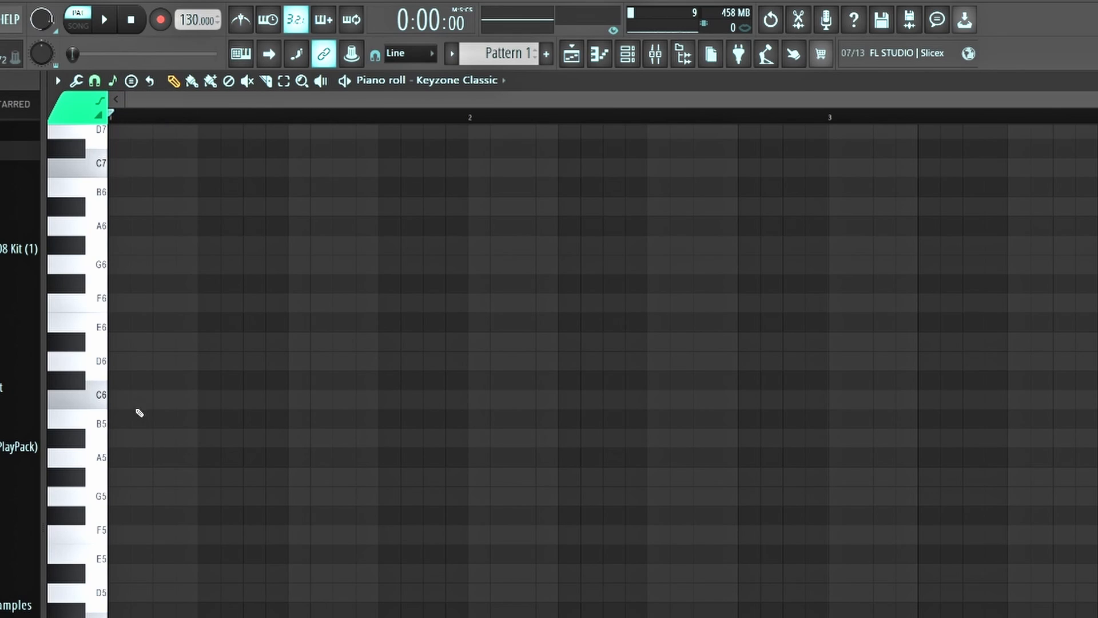
pyautogui.click(113, 400)
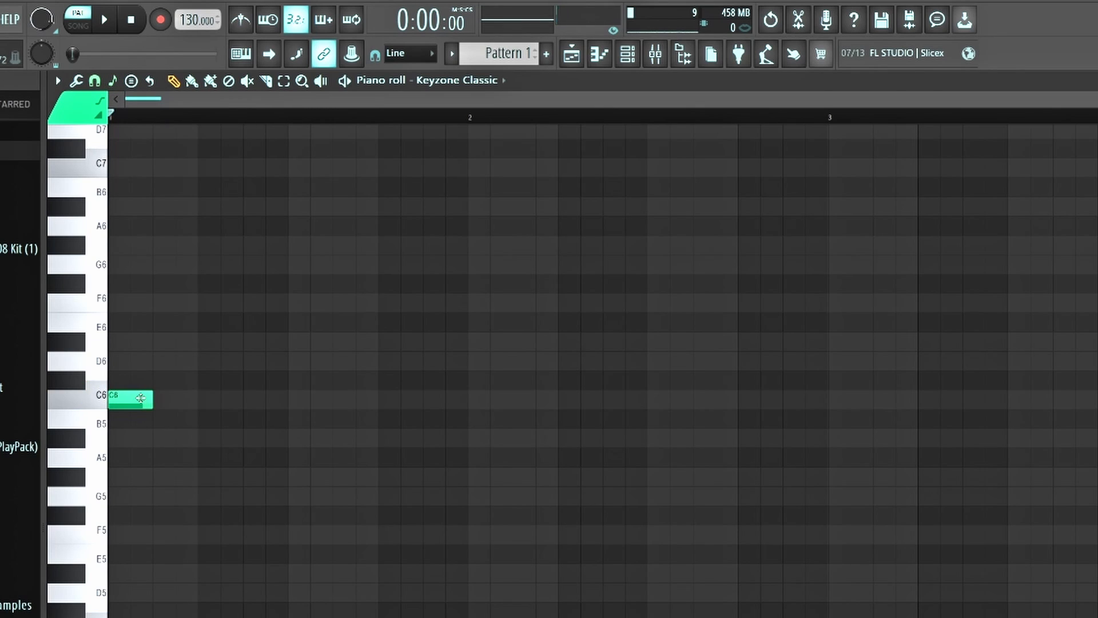
pyautogui.moveTo(151, 398); pyautogui.dragTo(458, 399)
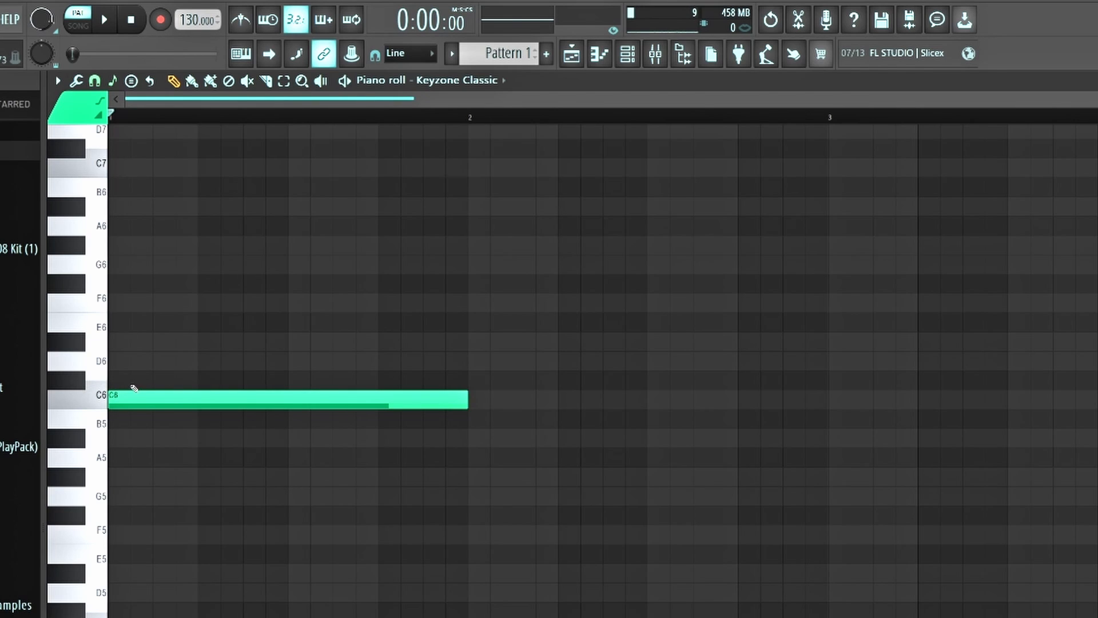
pyautogui.press('space')
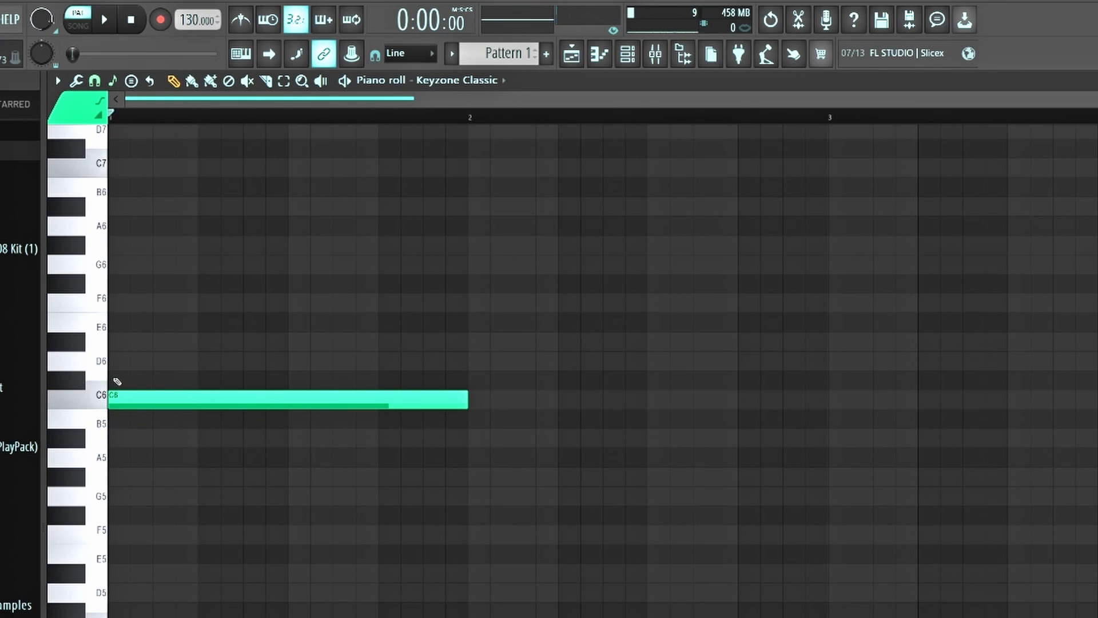
# Draw one-bar notes on D6, D#6 and F6 above the C6 note, all starting at bar 1
pyautogui.click(115, 365)
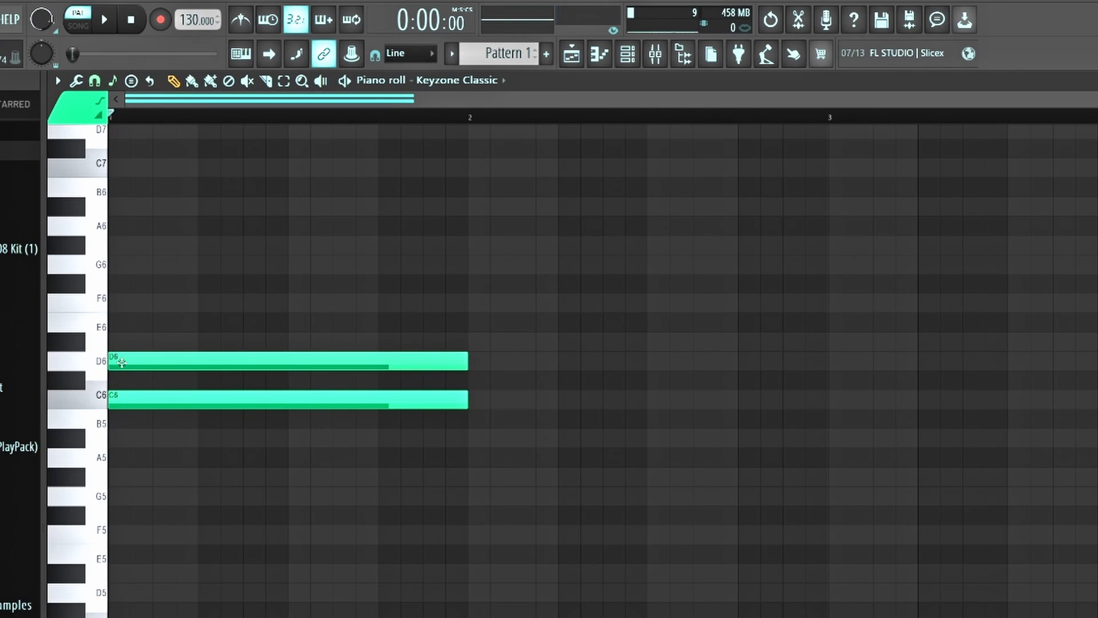
pyautogui.click(112, 341)
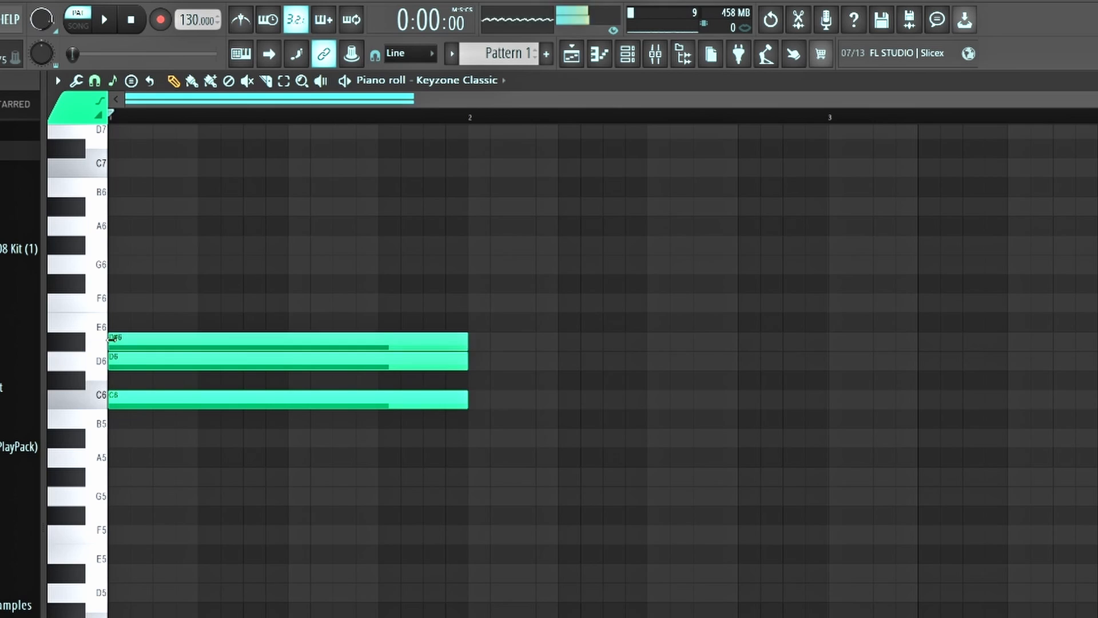
pyautogui.click(115, 302)
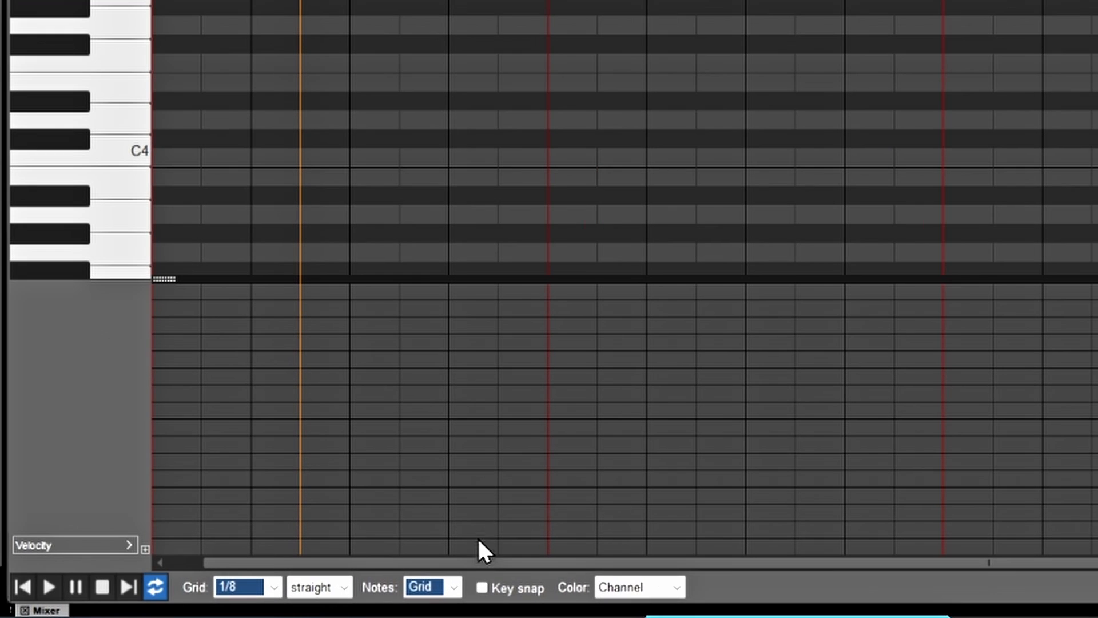
# In REAPER's MIDI editor, turn on key snap with root C and the Natural minor scale
pyautogui.click(480, 590)
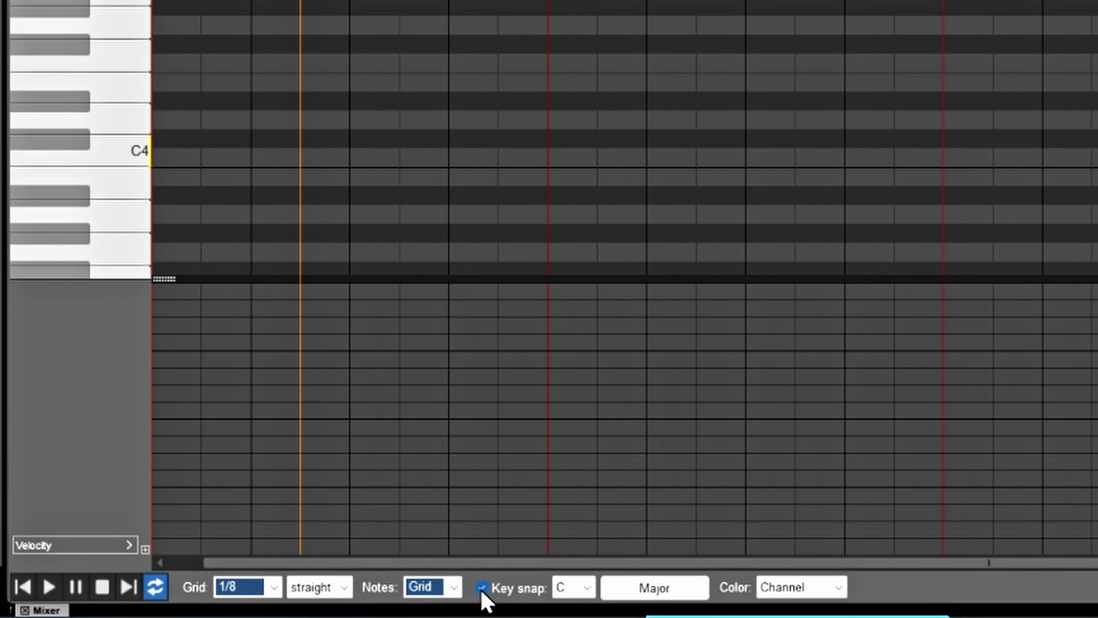
pyautogui.click(588, 586)
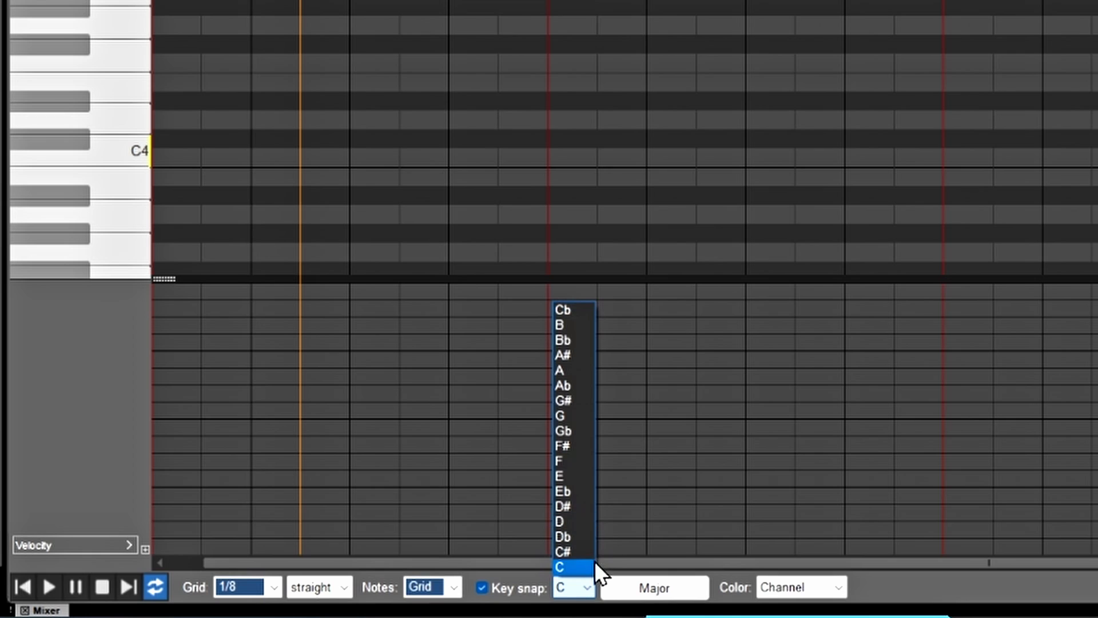
pyautogui.click(557, 565)
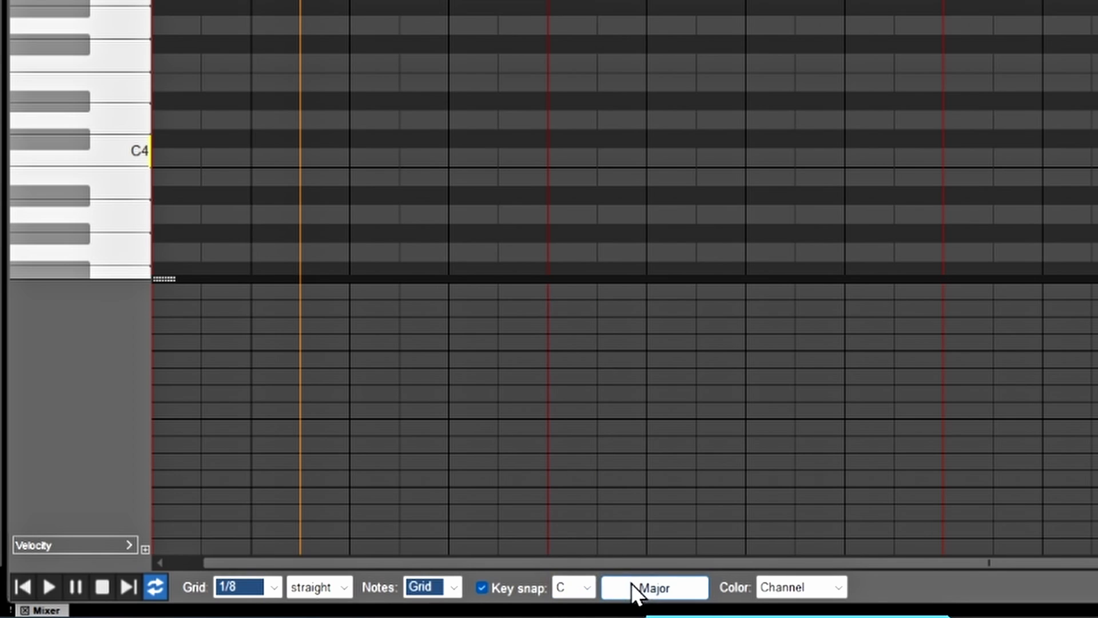
pyautogui.click(649, 584)
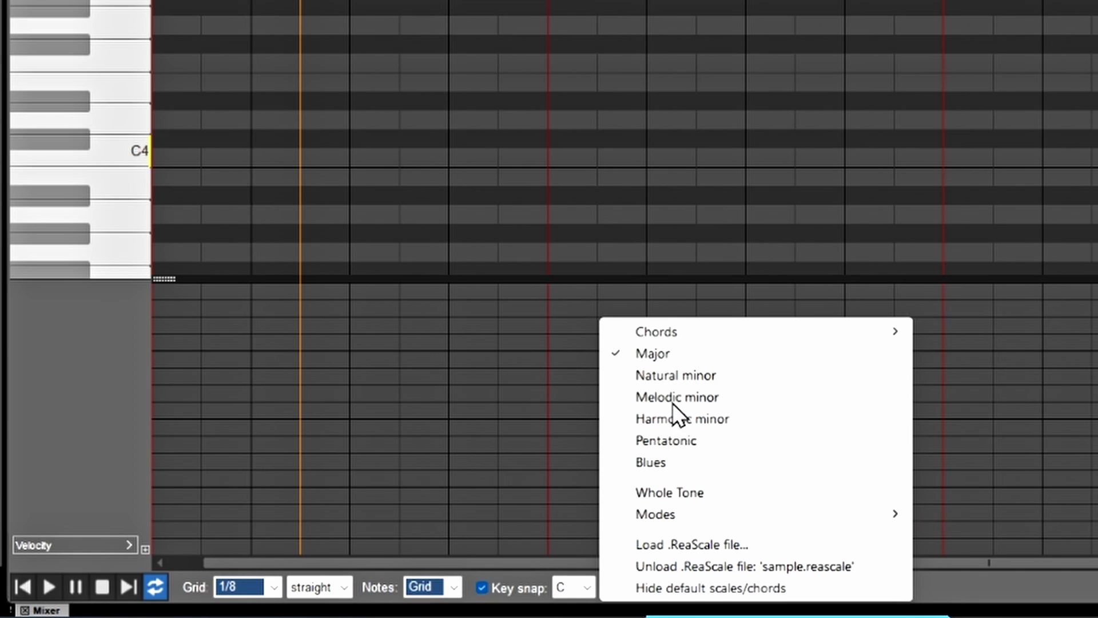
pyautogui.moveTo(675, 512)
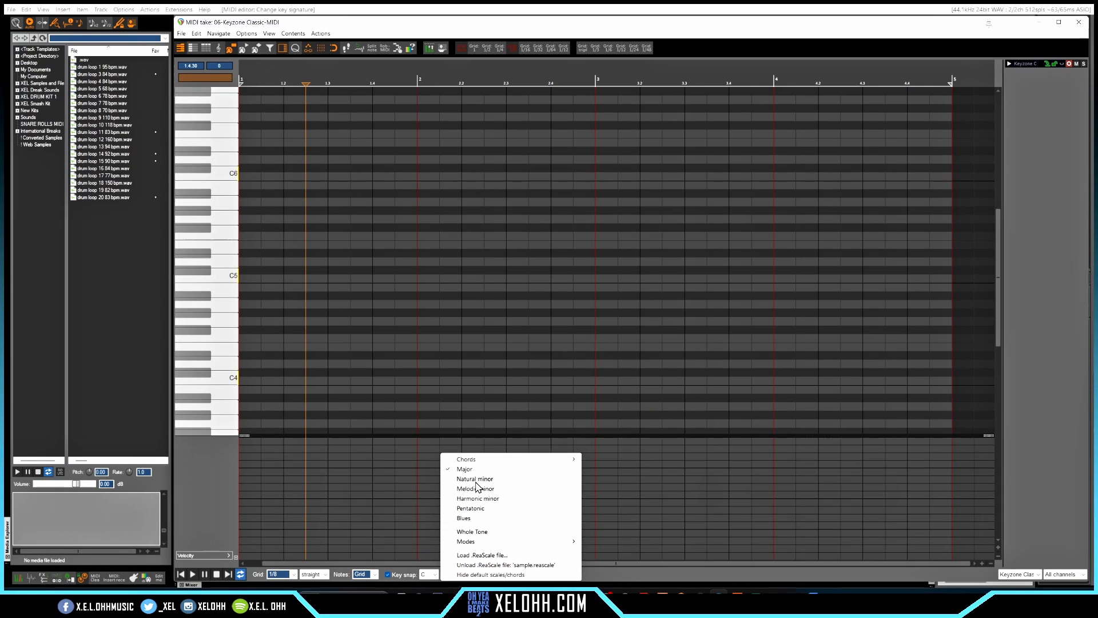
pyautogui.click(687, 375)
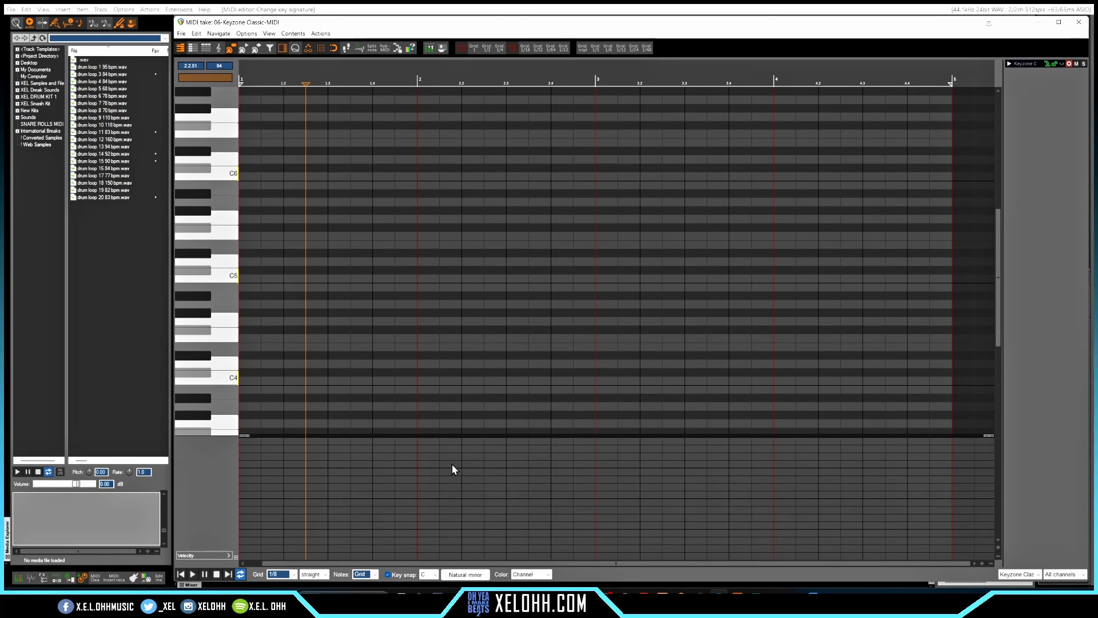
# Insert eighth notes in the first bar: C5 at the start, followed by F5, Eb5 and another F5
pyautogui.click(244, 278)
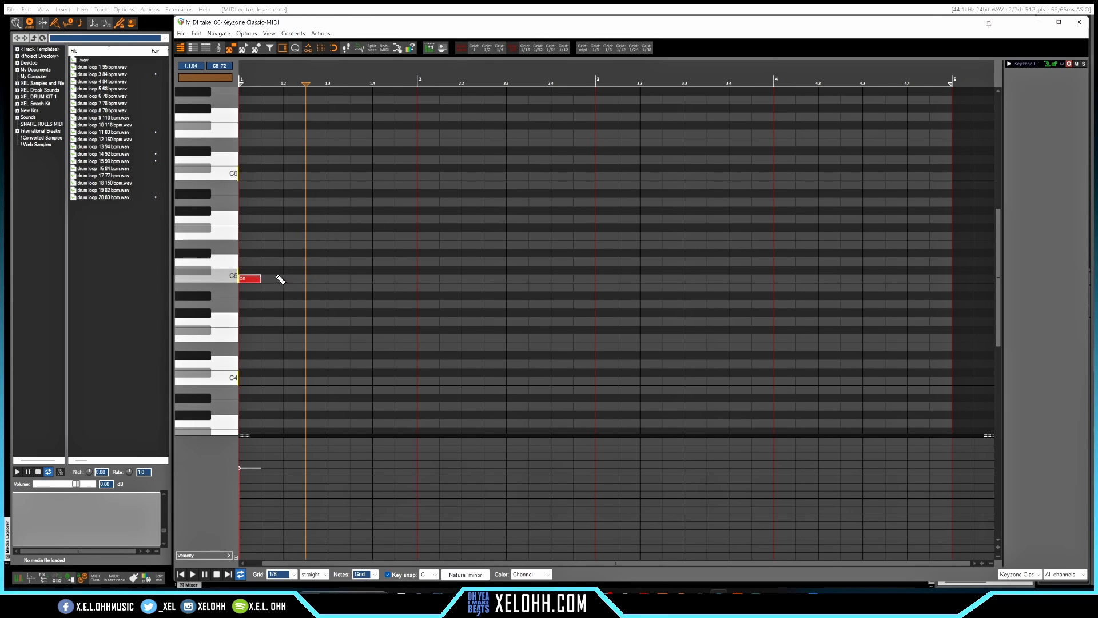
pyautogui.click(297, 236)
pyautogui.click(339, 252)
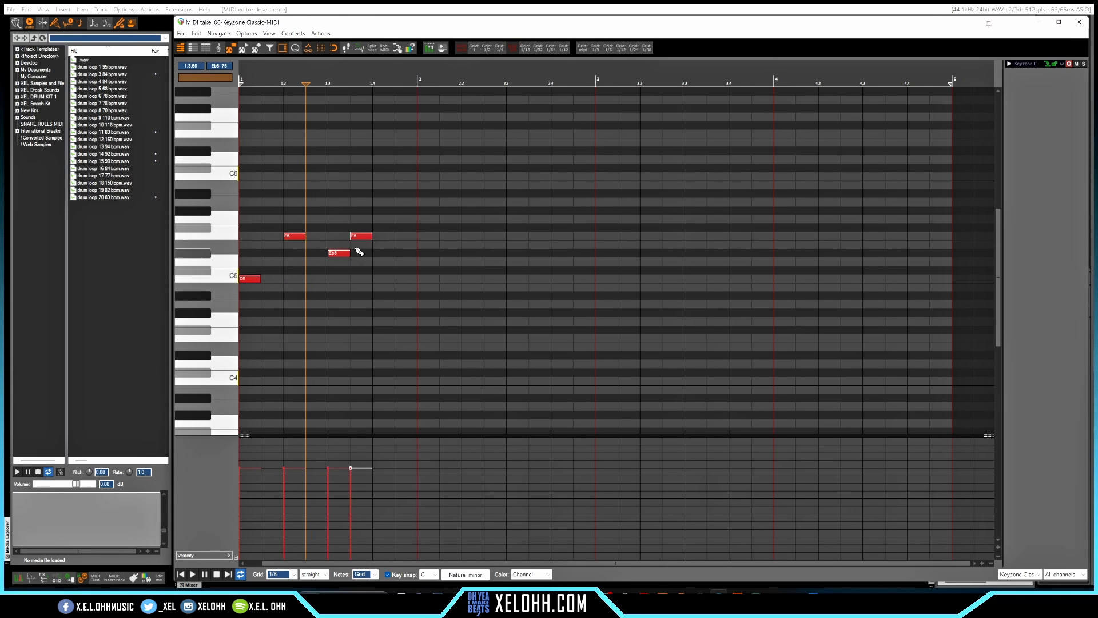
pyautogui.click(360, 236)
# Delete the two F5 notes and the Eb5 note, keeping only the C5 note
pyautogui.rightClick(359, 235)
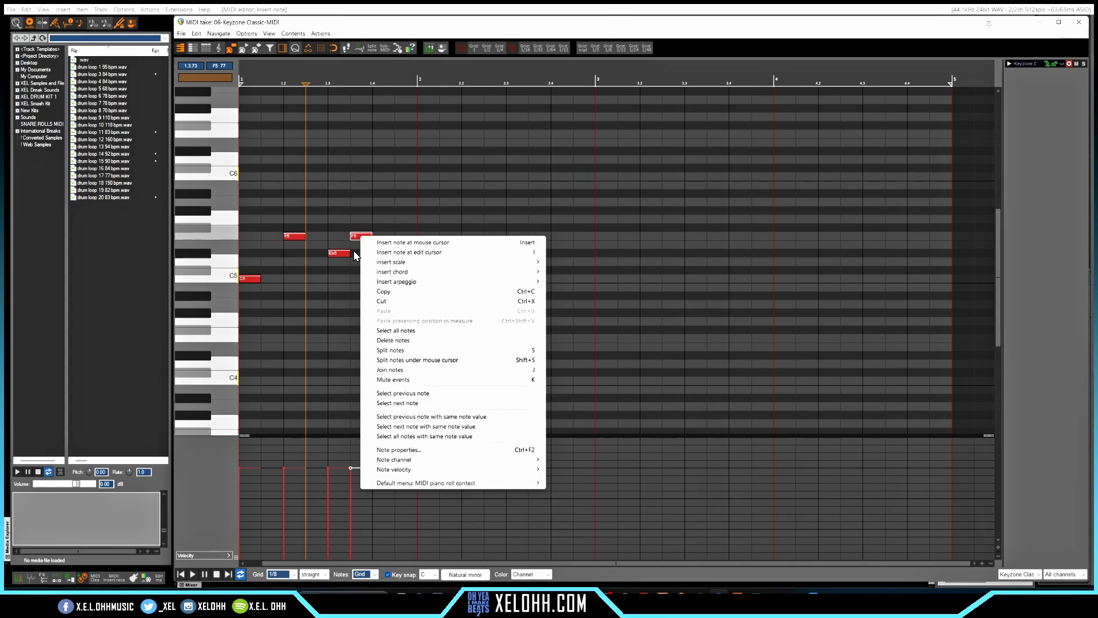
pyautogui.click(357, 234)
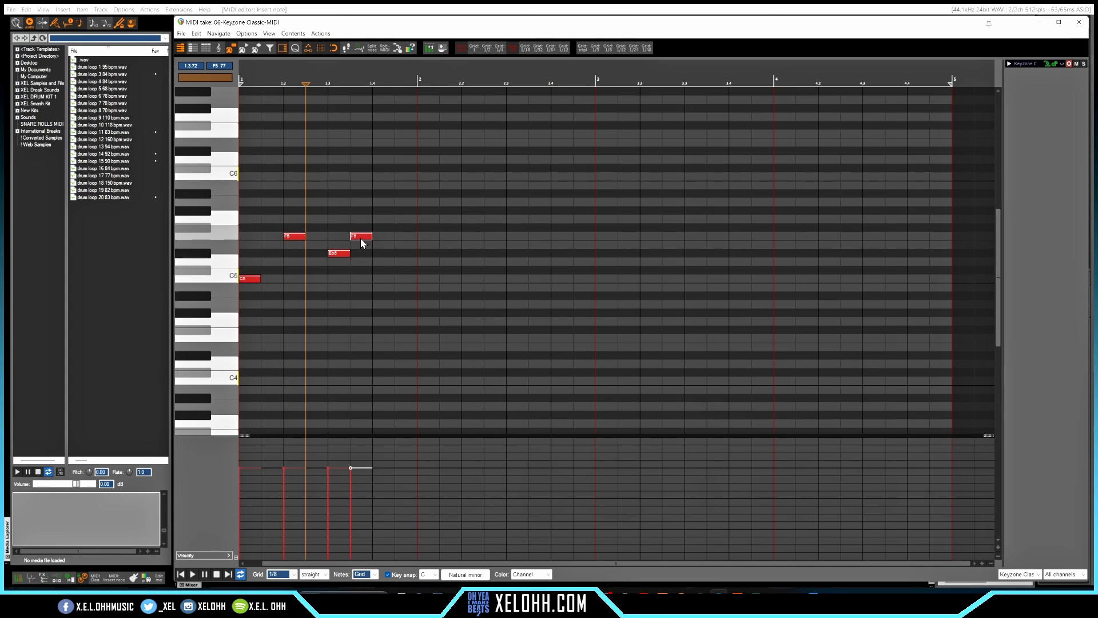
pyautogui.doubleClick(357, 234)
pyautogui.doubleClick(342, 255)
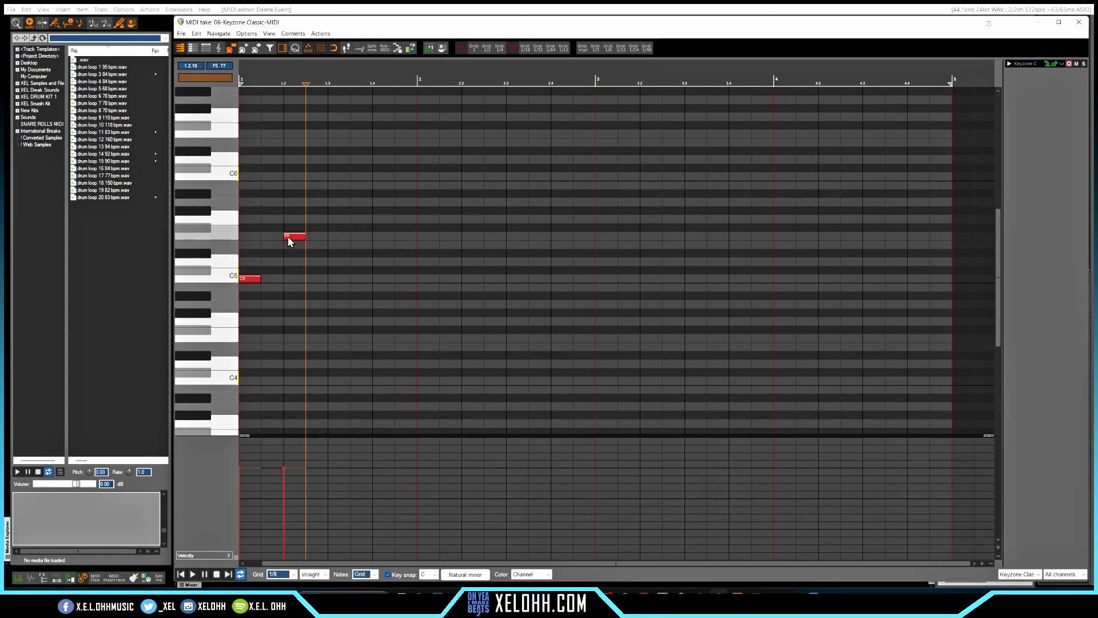
pyautogui.doubleClick(294, 237)
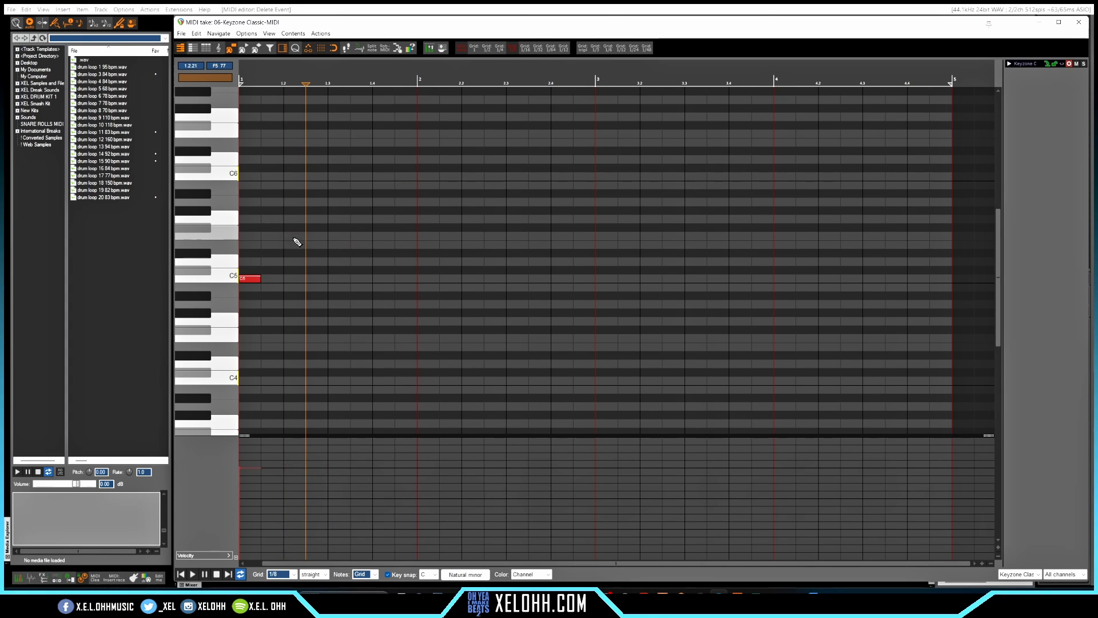
# Remove the trial Eb5 note placed beside C5 and lengthen the C5 note to fill the first bar
pyautogui.rightClick(256, 281)
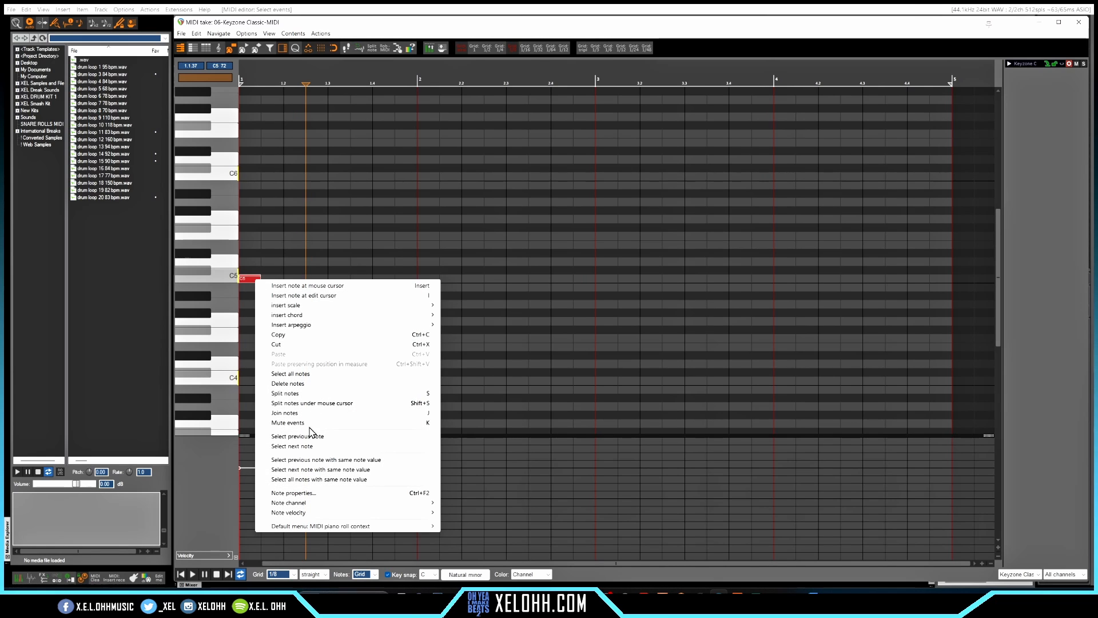
pyautogui.click(269, 252)
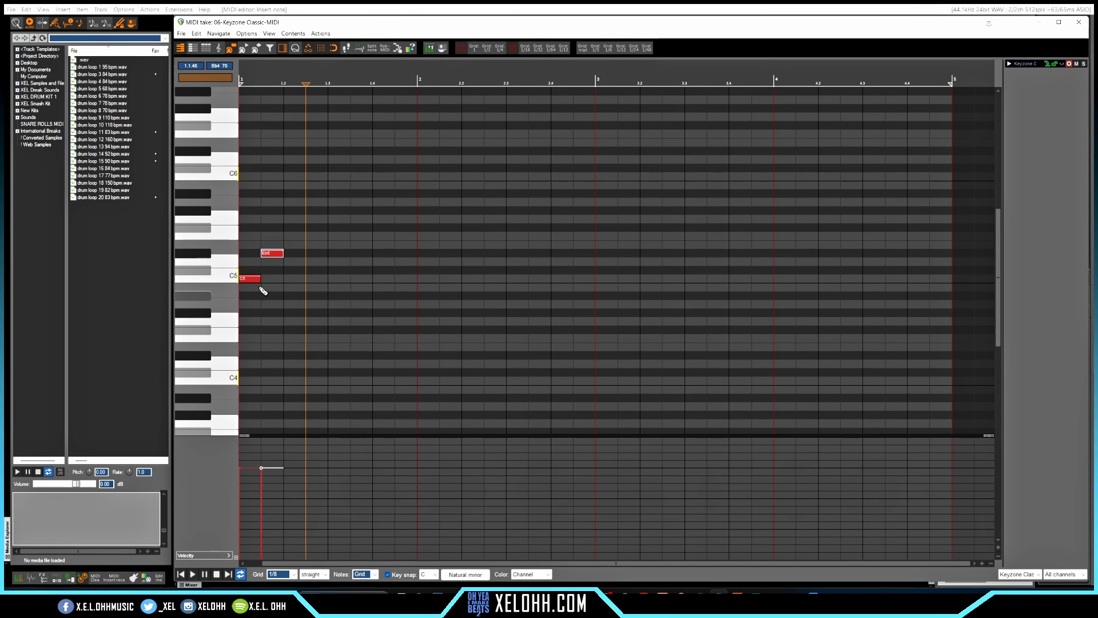
pyautogui.doubleClick(273, 254)
pyautogui.moveTo(259, 278); pyautogui.dragTo(410, 286)
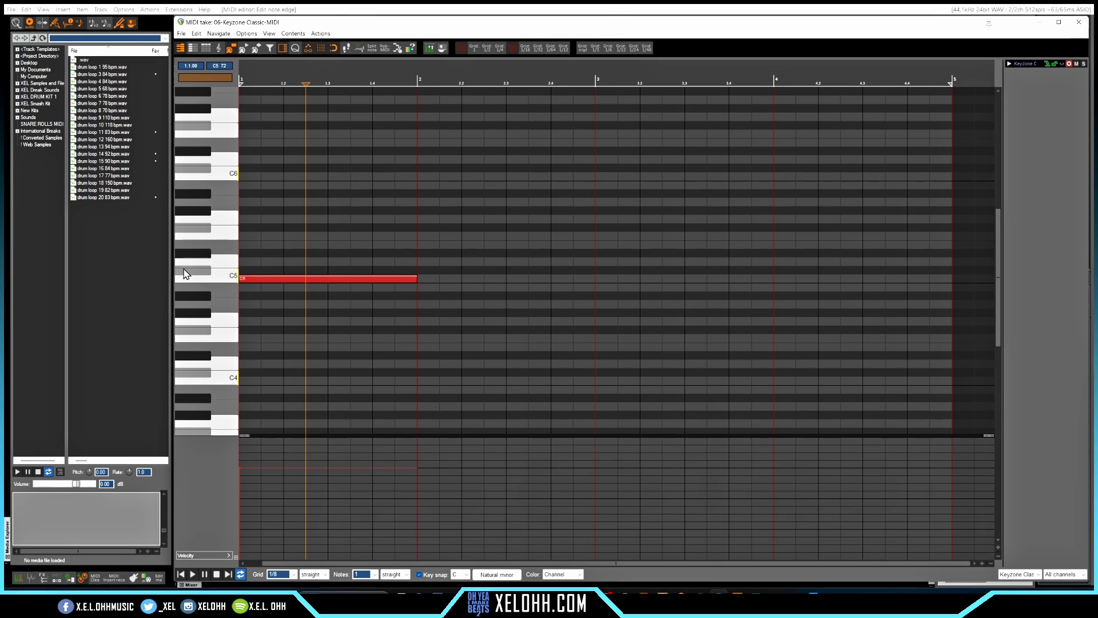
# Add one-bar D5, Eb5 and F5 notes above the C5 note from the start of the first bar
pyautogui.click(244, 276)
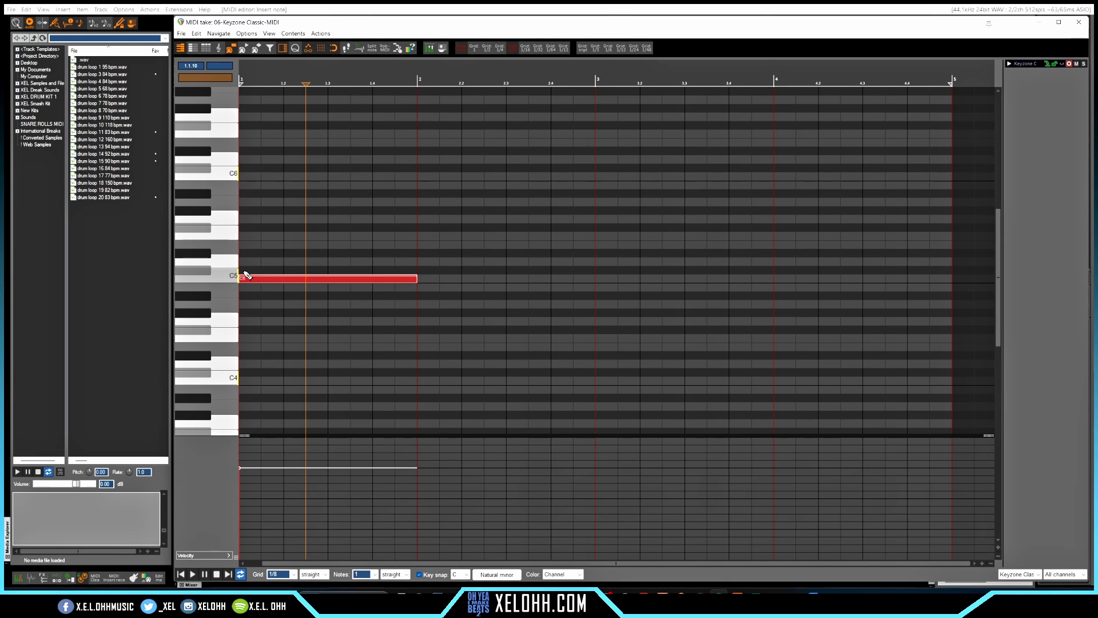
pyautogui.click(243, 263)
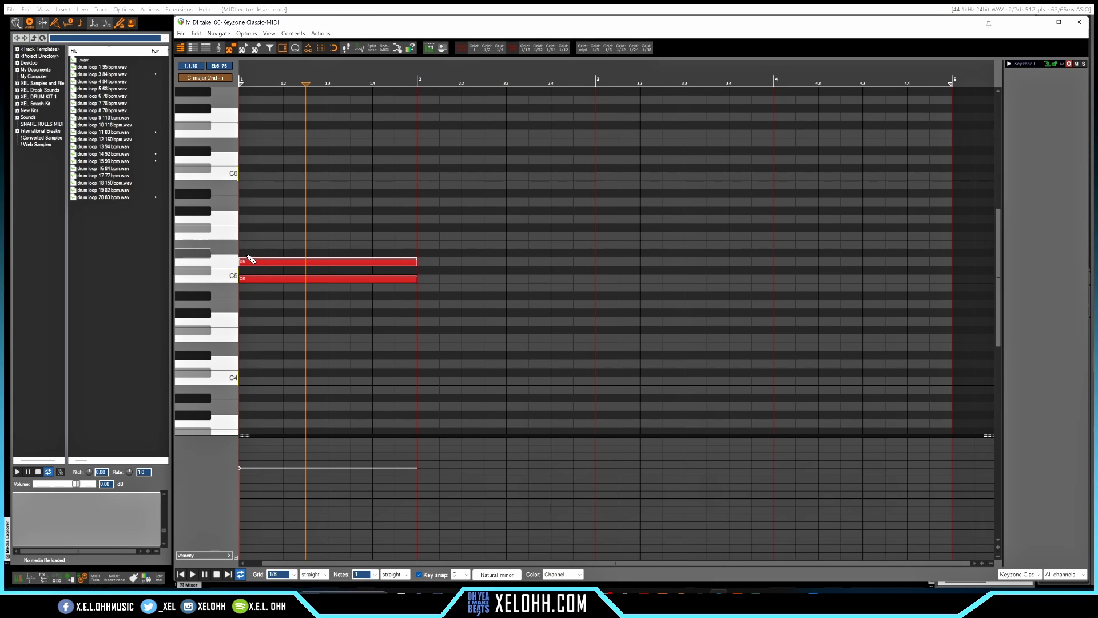
pyautogui.click(244, 255)
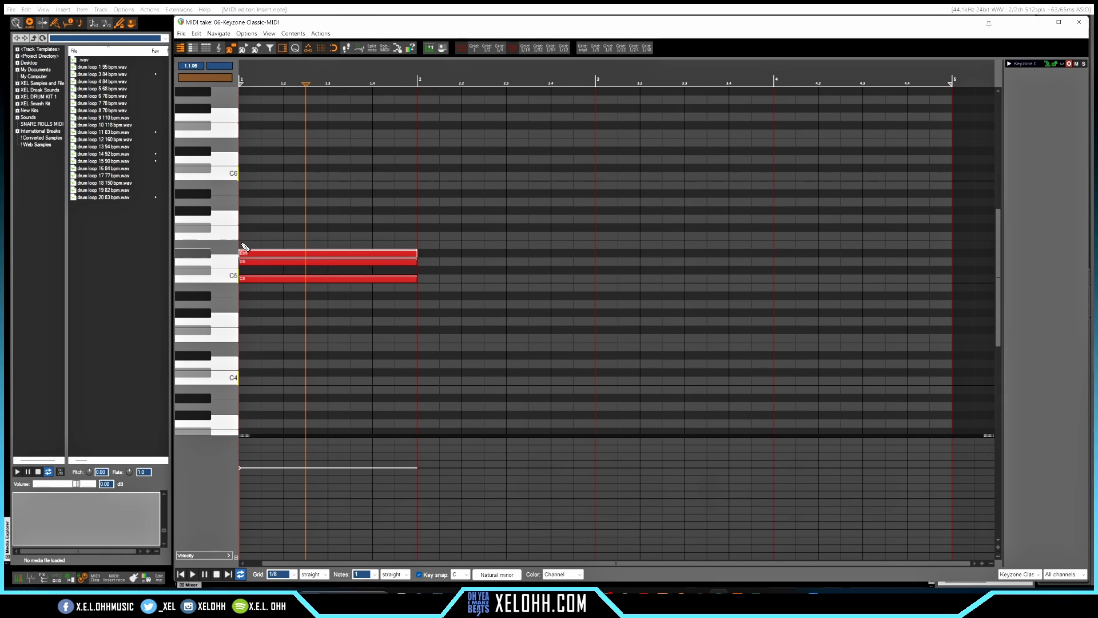
pyautogui.click(243, 236)
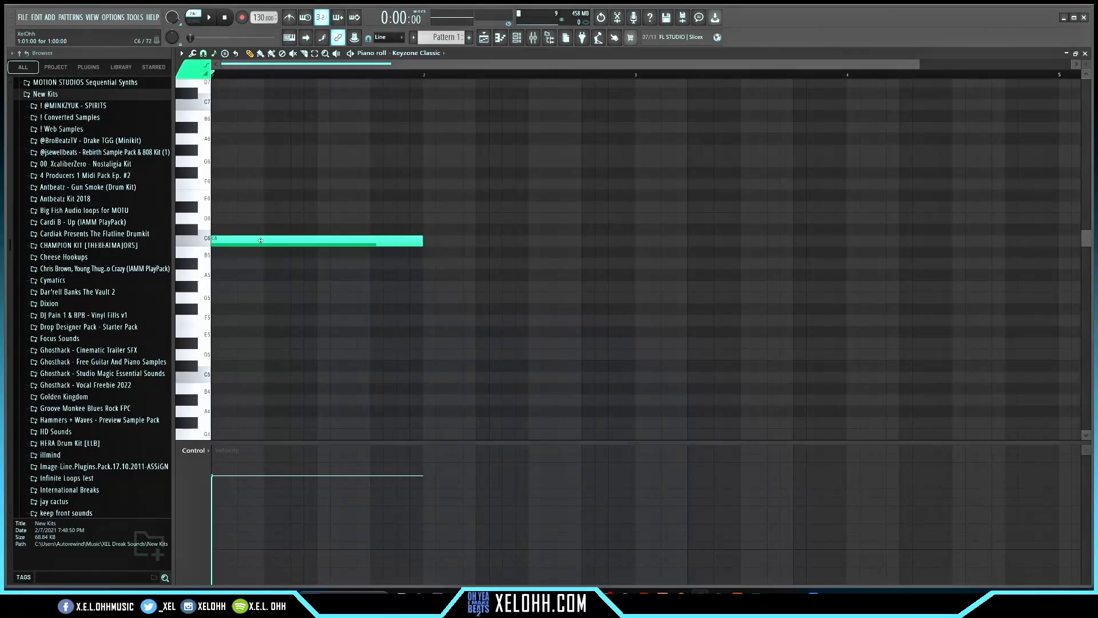
# In FL Studio's piano roll, add one-bar D#6 and G6 notes above C6 to form a triad, and play it back
pyautogui.click(218, 220)
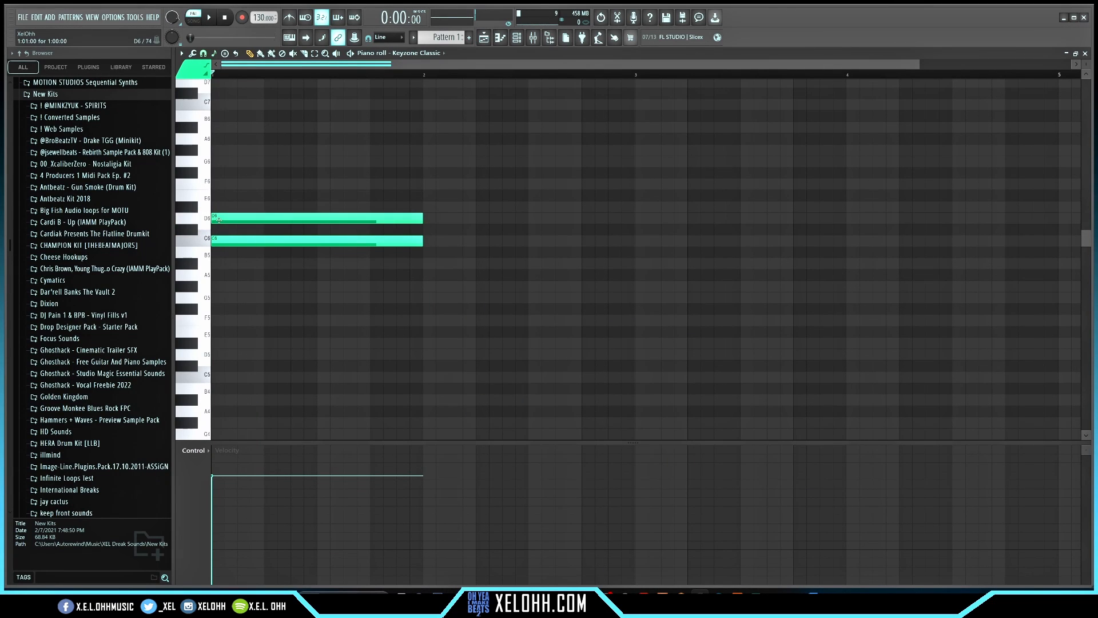
pyautogui.moveTo(219, 220); pyautogui.dragTo(221, 161)
pyautogui.click(224, 186)
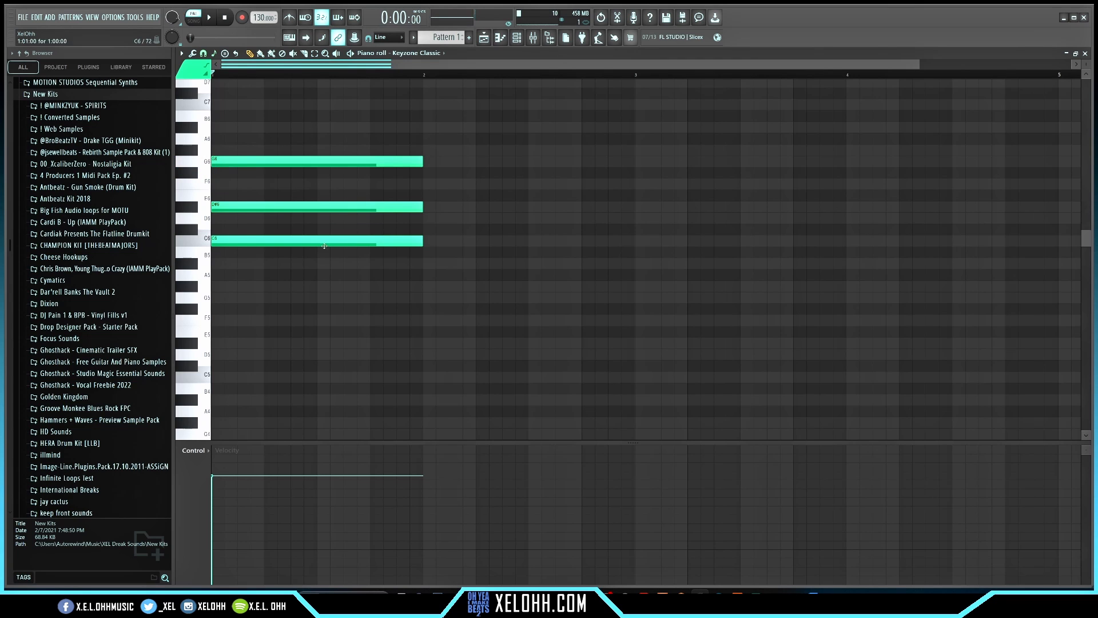
pyautogui.press('space')
pyautogui.press('space')
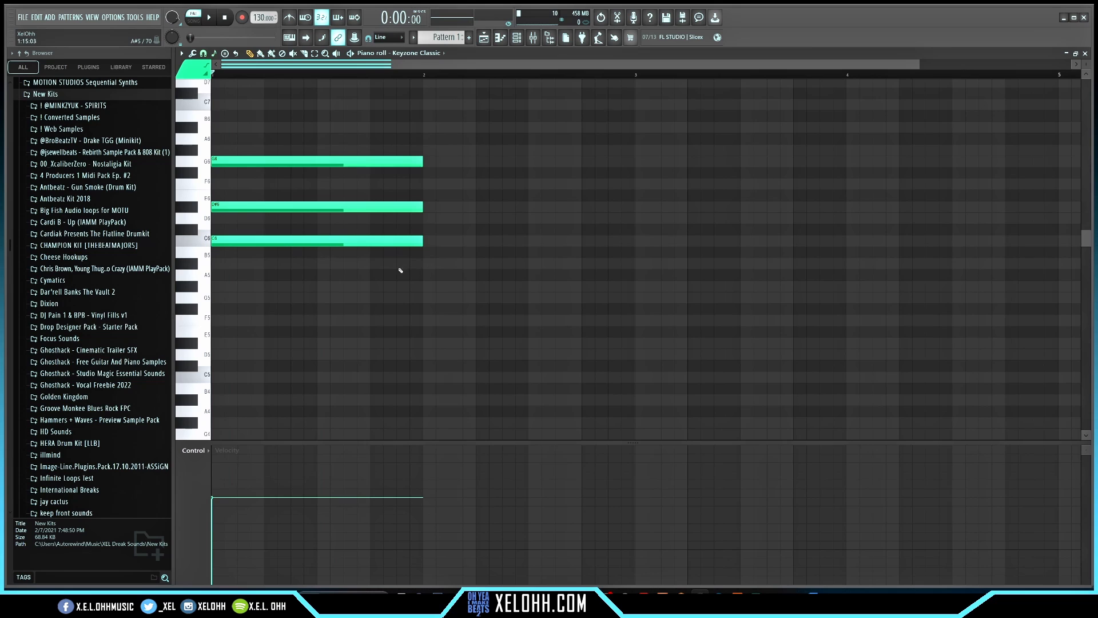
# Select the three-note chord in bar 1 and duplicate it three times to fill four bars
pyautogui.moveTo(394, 274); pyautogui.dragTo(284, 133)
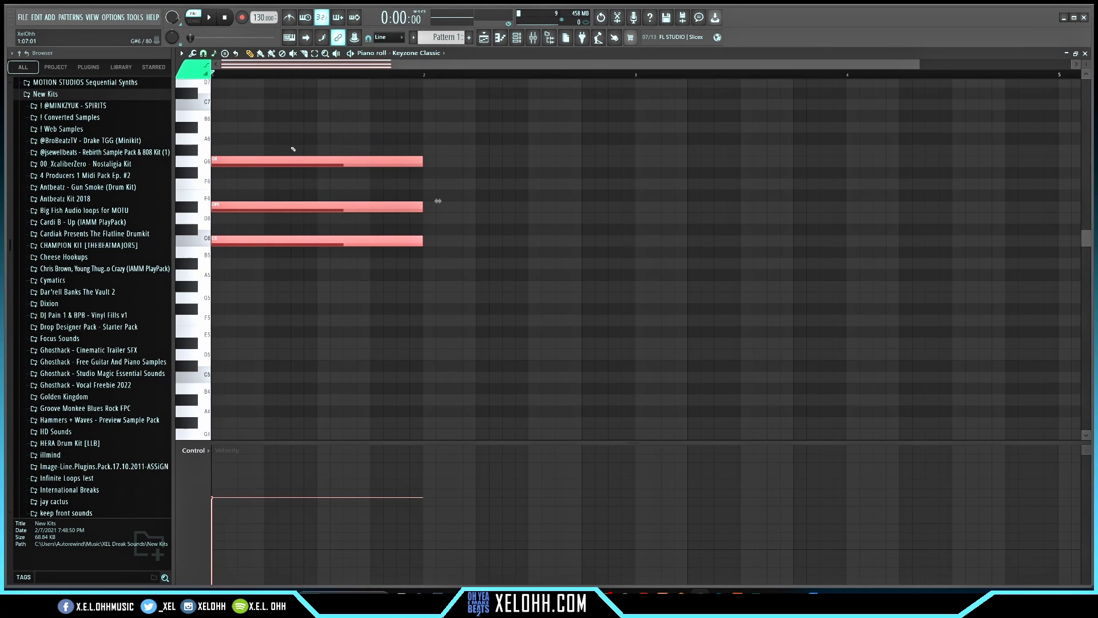
pyautogui.hotkey('ctrl', 'b')
pyautogui.hotkey('ctrl', 'b')
pyautogui.hotkey('ctrl', 'b')
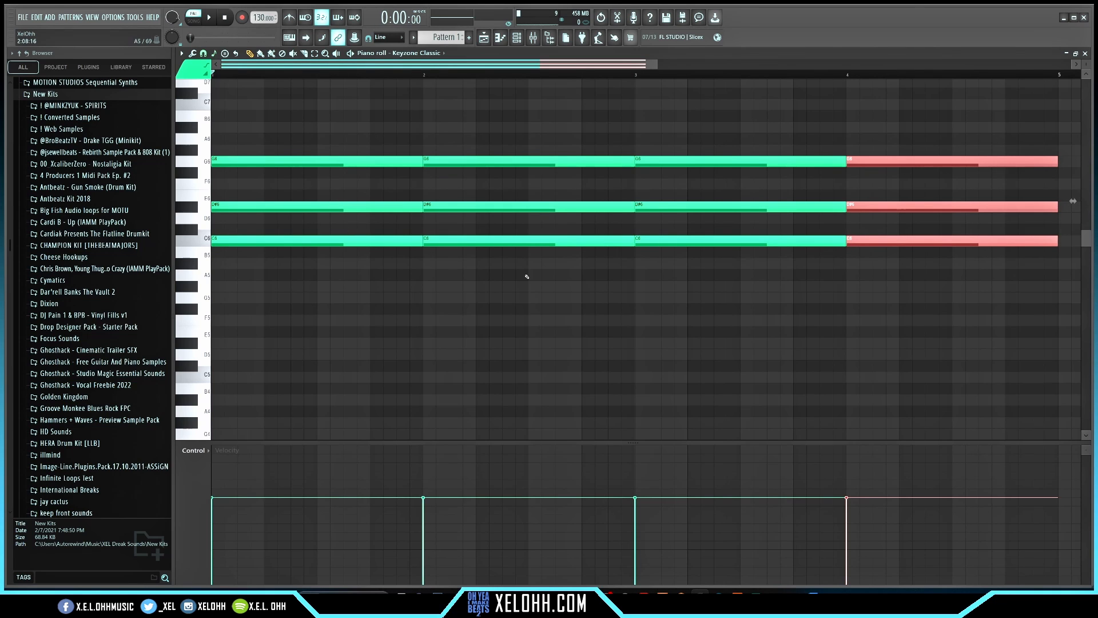
# Transpose the second bar's chord up to D#6, G6 and A#6, and the third bar's chord up to D6, F6 and G#6
pyautogui.moveTo(526, 277); pyautogui.dragTo(516, 110)
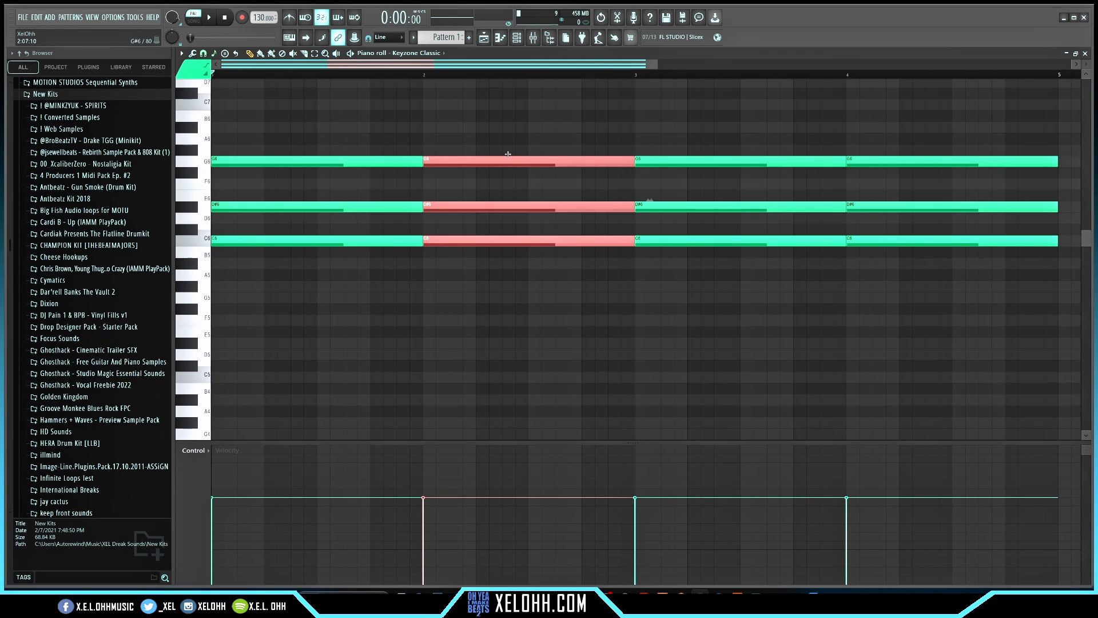
pyautogui.moveTo(507, 160); pyautogui.dragTo(508, 124)
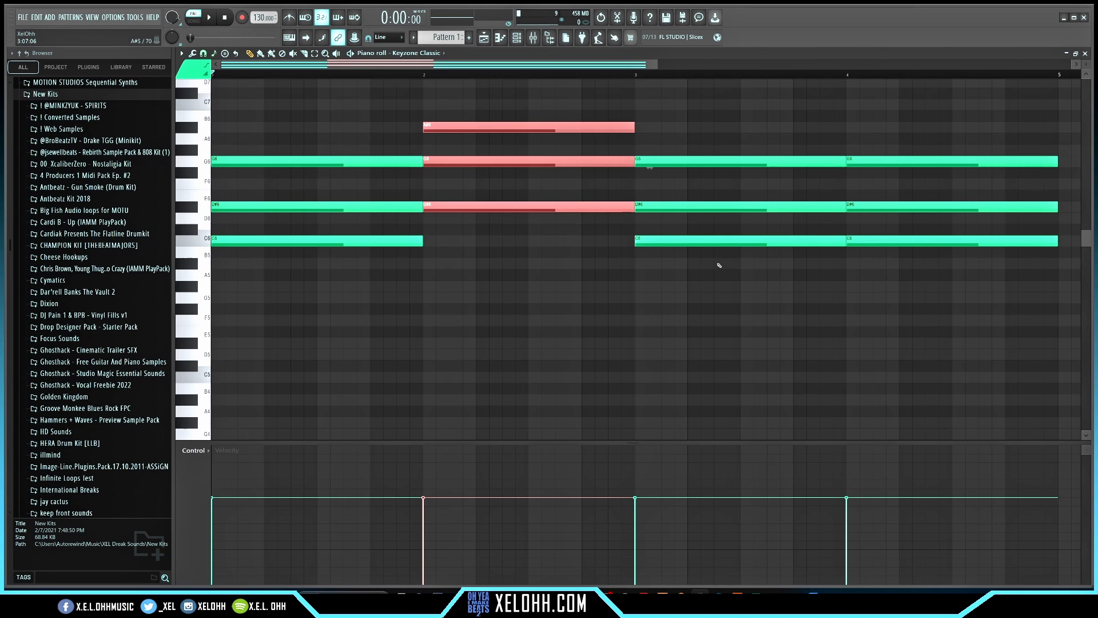
pyautogui.moveTo(718, 265); pyautogui.dragTo(720, 166)
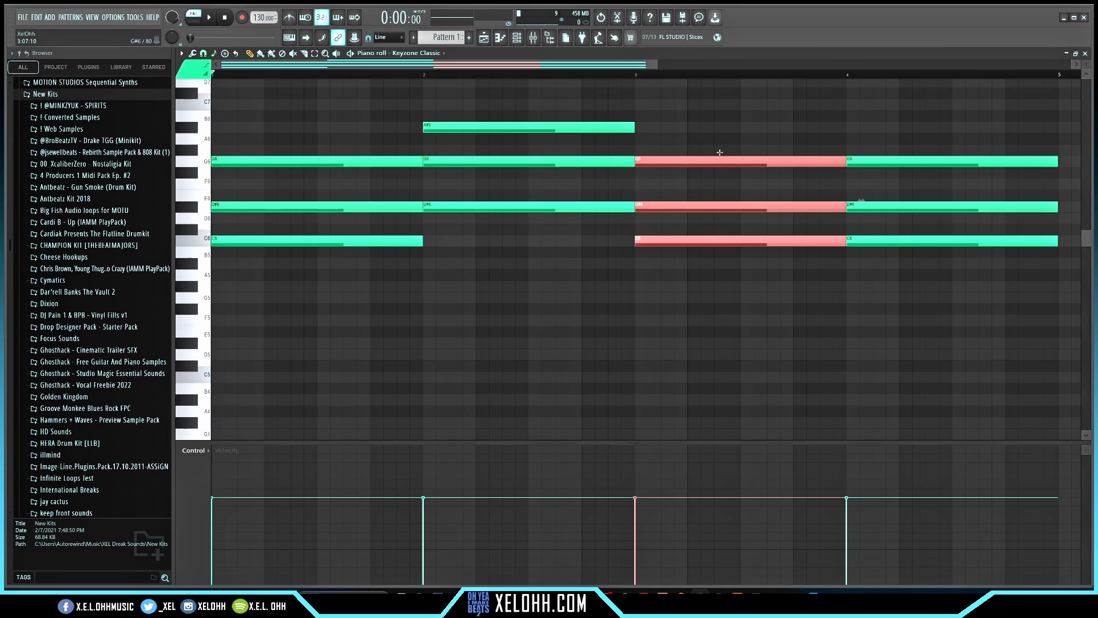
pyautogui.moveTo(719, 152); pyautogui.dragTo(720, 148)
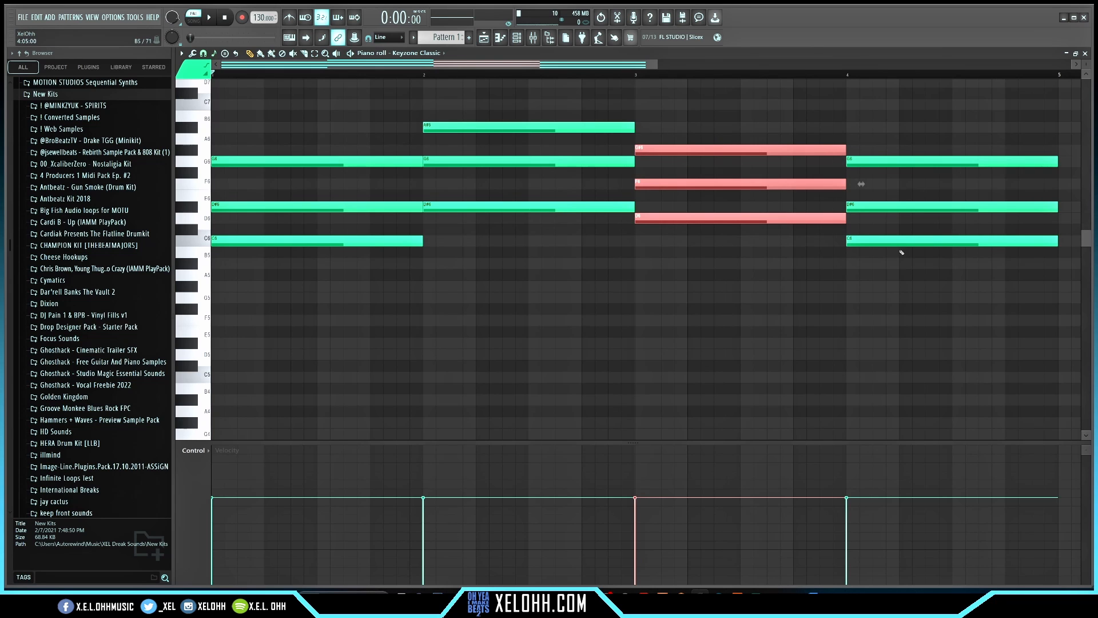
# Play back the four-bar chord progression and stop it in the third bar
pyautogui.press('space')
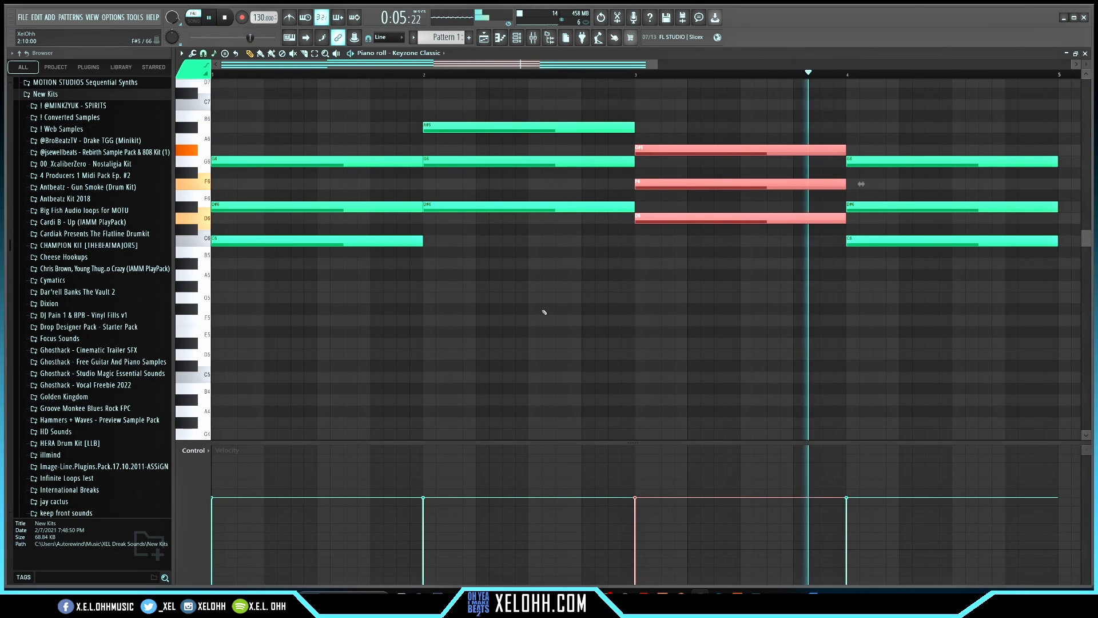
pyautogui.press('space')
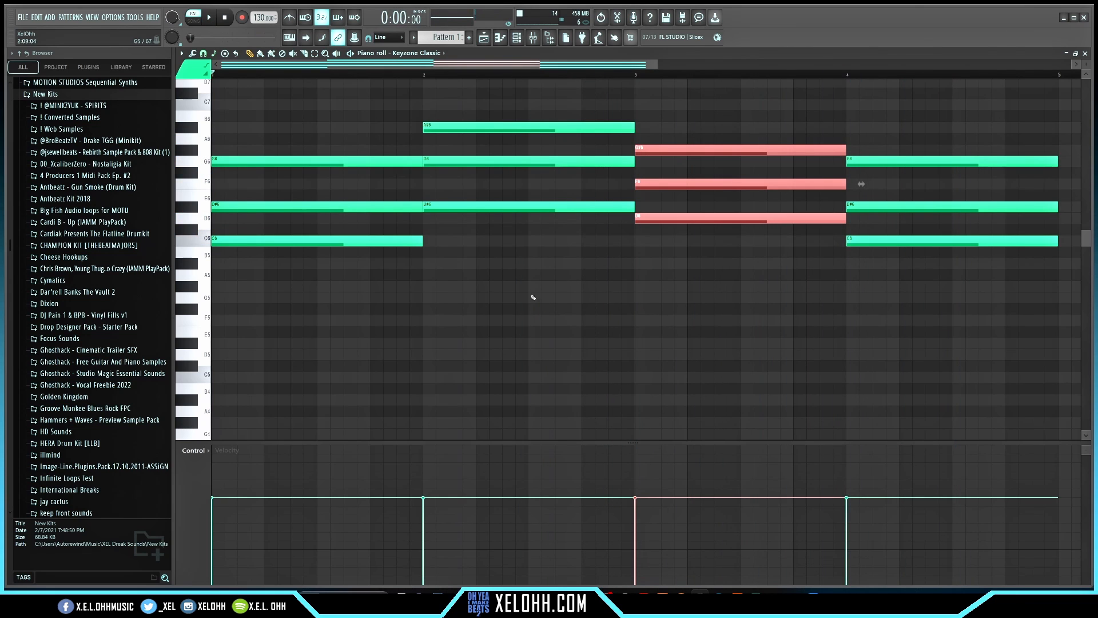
# Add a key marker at the start of bar 1 with root note C and the Other Arabic scale
pyautogui.click(182, 54)
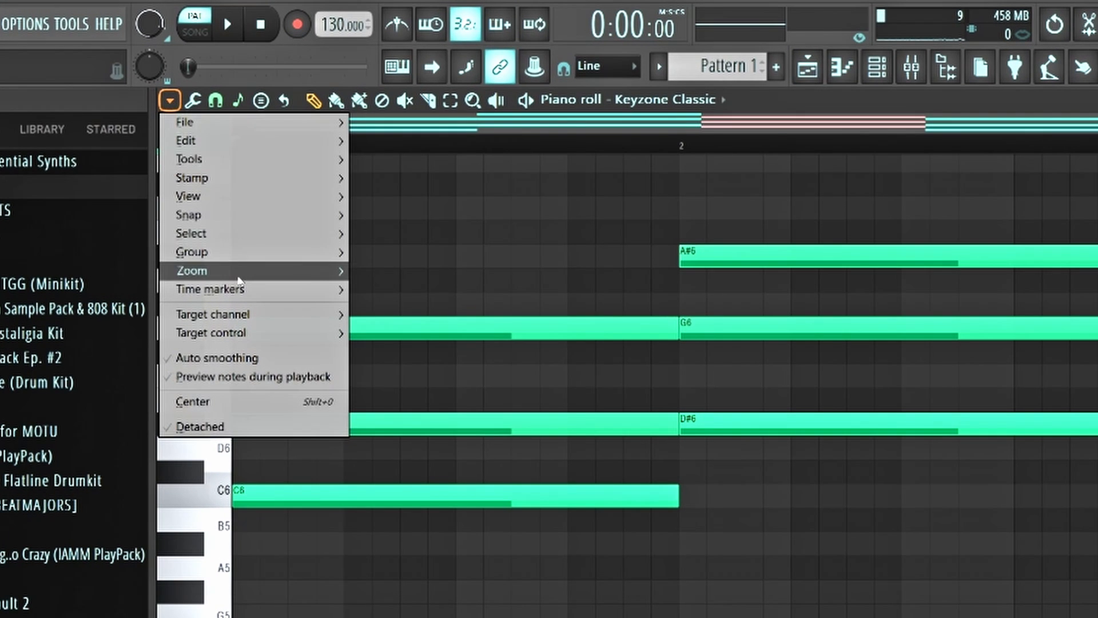
pyautogui.moveTo(204, 287)
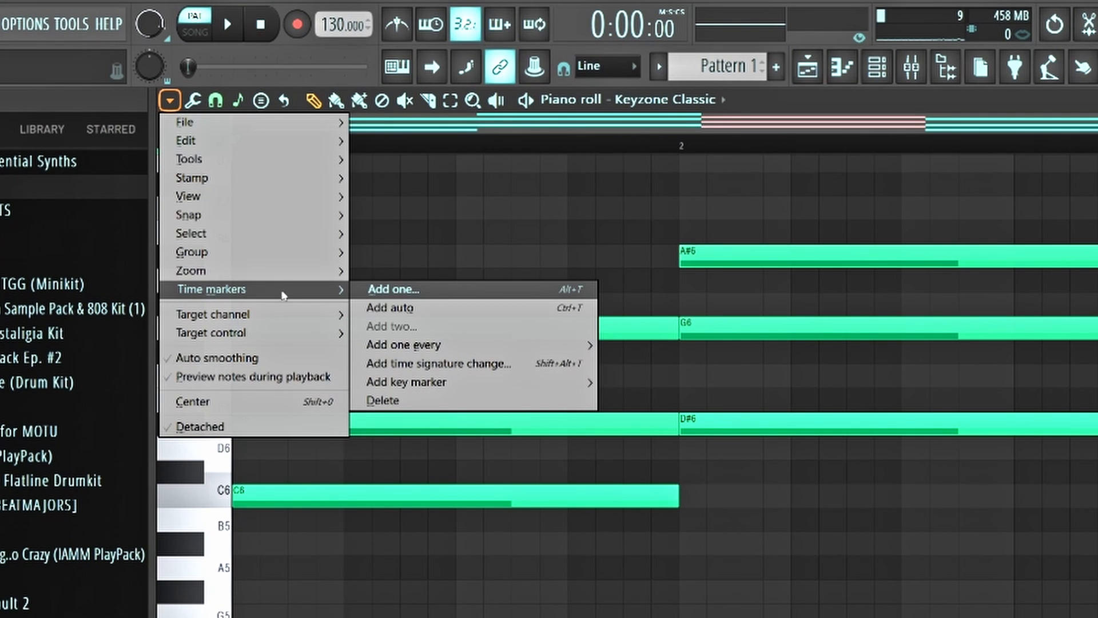
pyautogui.moveTo(435, 383)
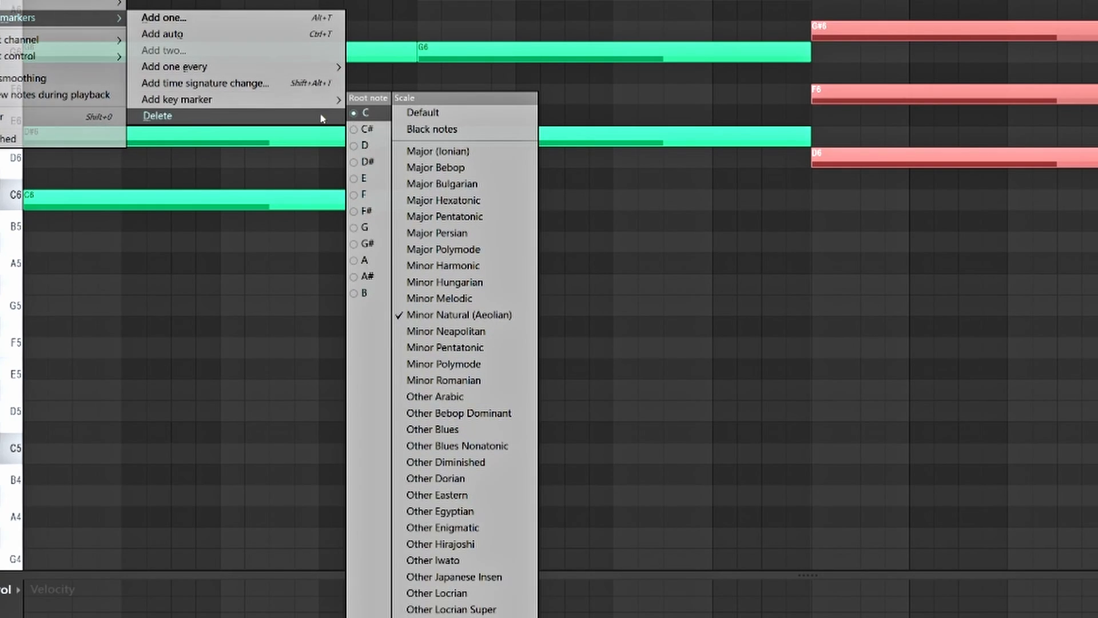
pyautogui.moveTo(337, 108)
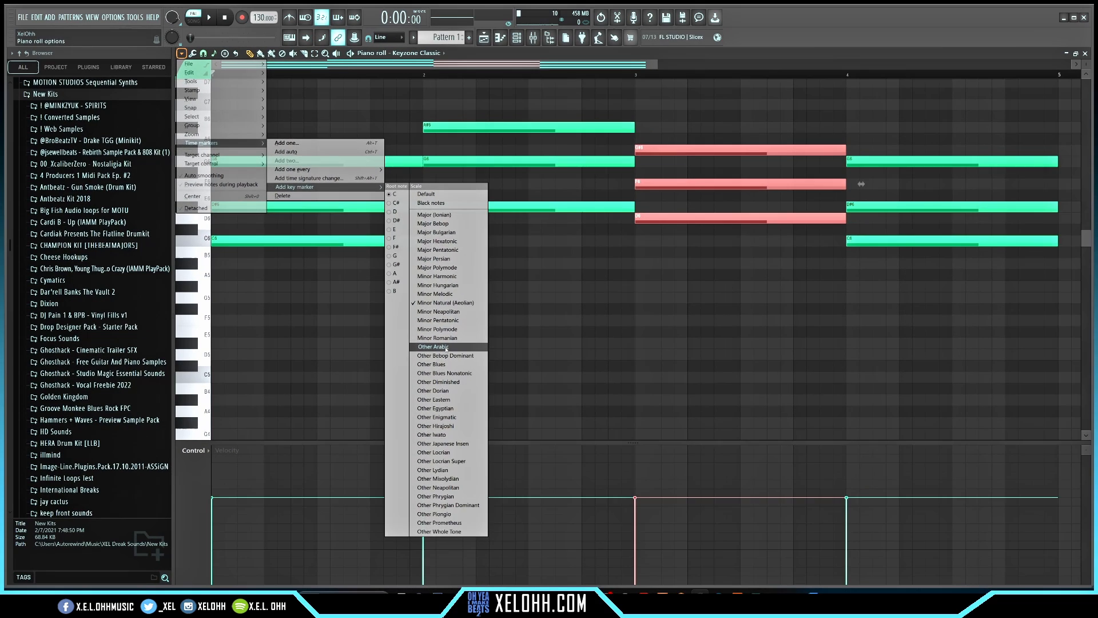
pyautogui.click(460, 399)
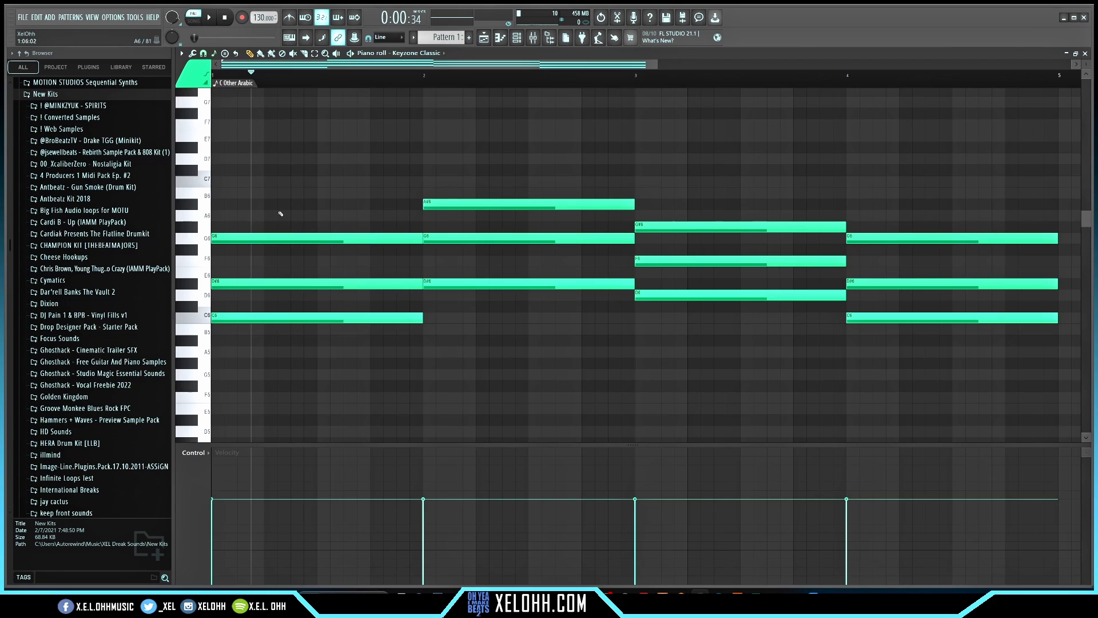
# Raise the top note of the bar 2 chord to B6
pyautogui.click(463, 204)
pyautogui.moveTo(463, 204)
pyautogui.mouseDown()
pyautogui.moveTo(466, 215)
pyautogui.moveTo(466, 194)
pyautogui.mouseUp()
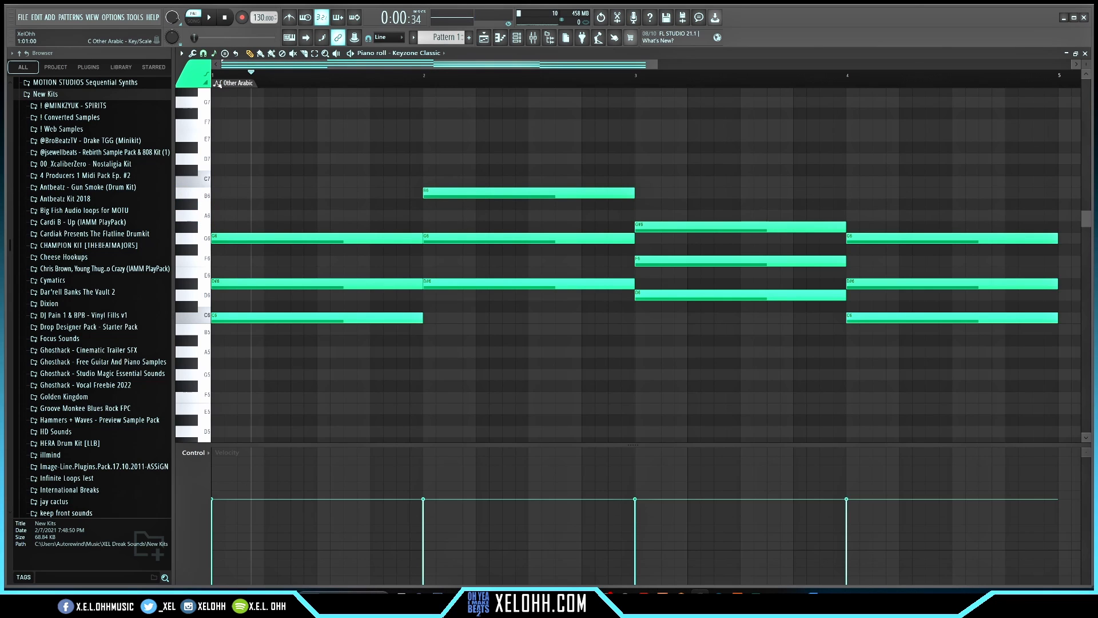
# Move the key marker to the start of bar 3, and set the top notes to A#6 in bar 2 and A6 in bar 3
pyautogui.moveTo(221, 89); pyautogui.dragTo(638, 91)
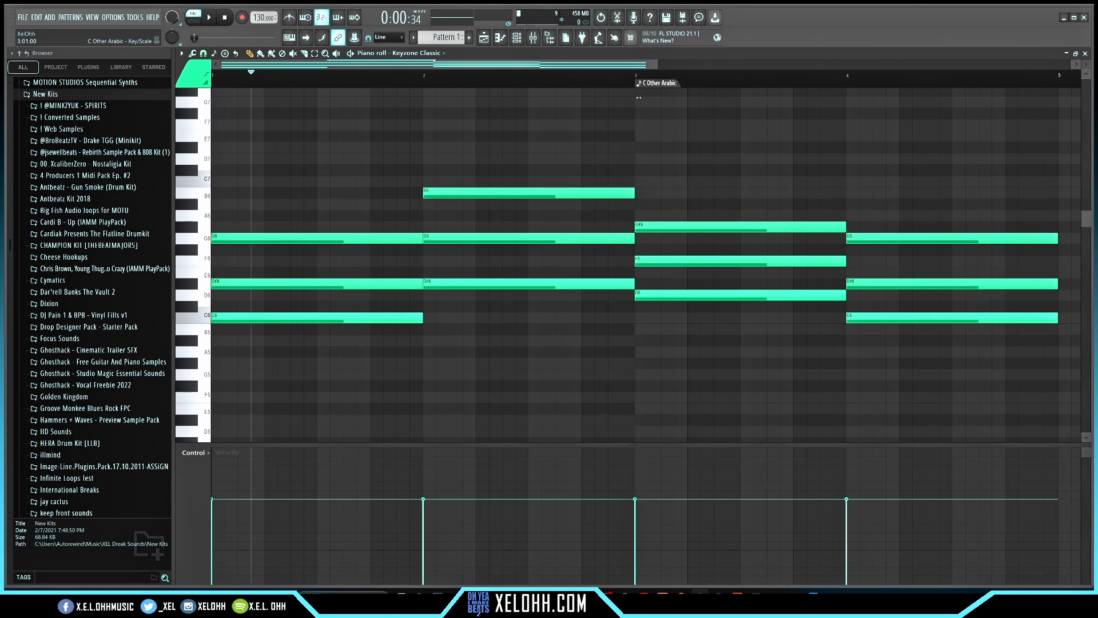
pyautogui.click(475, 195)
pyautogui.moveTo(476, 204)
pyautogui.mouseDown()
pyautogui.moveTo(476, 217)
pyautogui.moveTo(469, 204)
pyautogui.mouseUp()
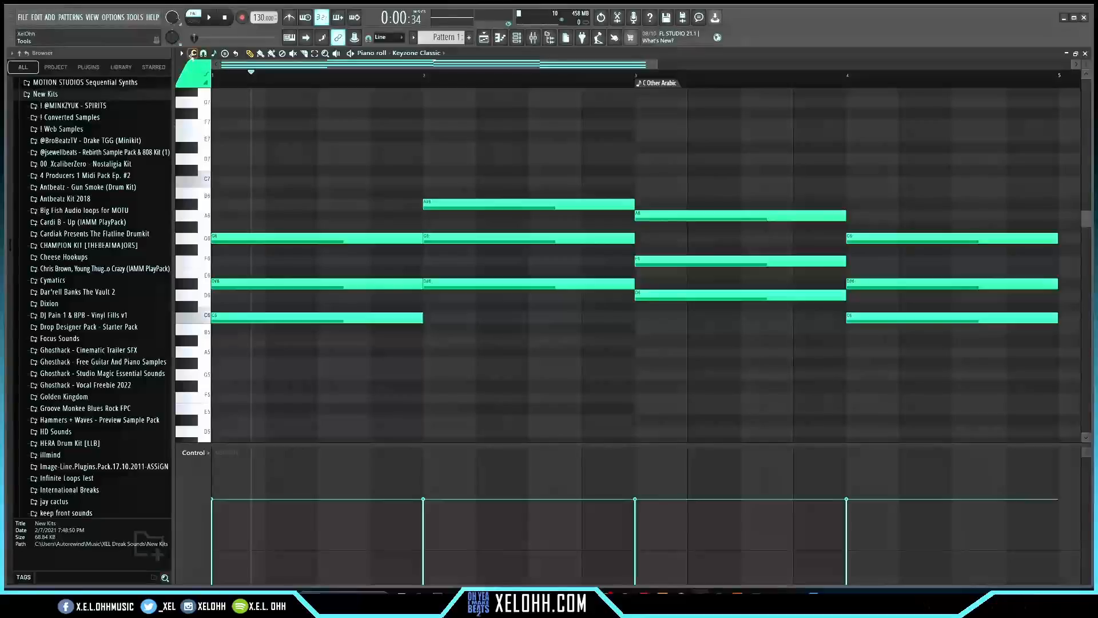
# Run the Humanize script on the chord notes and move its dialog clear of the upper notes
pyautogui.click(182, 53)
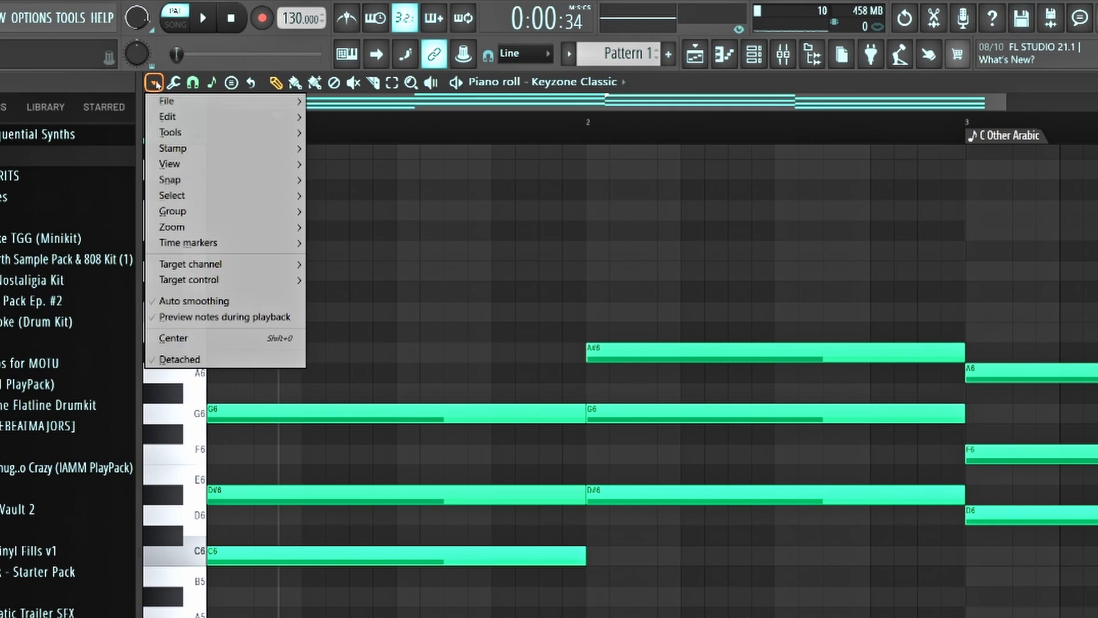
pyautogui.moveTo(211, 136)
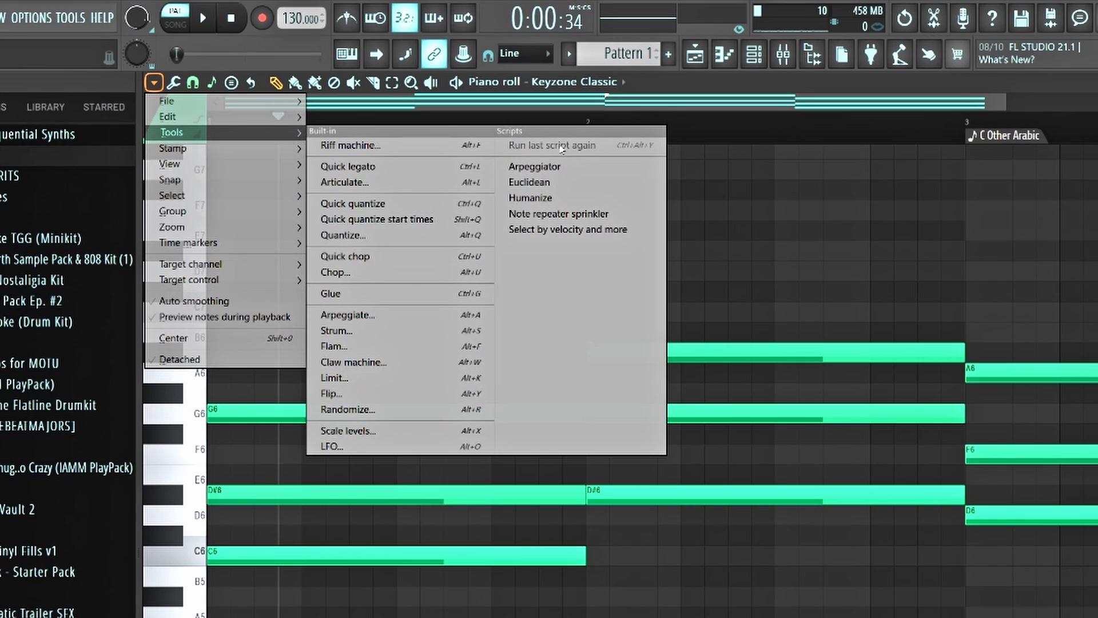
pyautogui.click(533, 201)
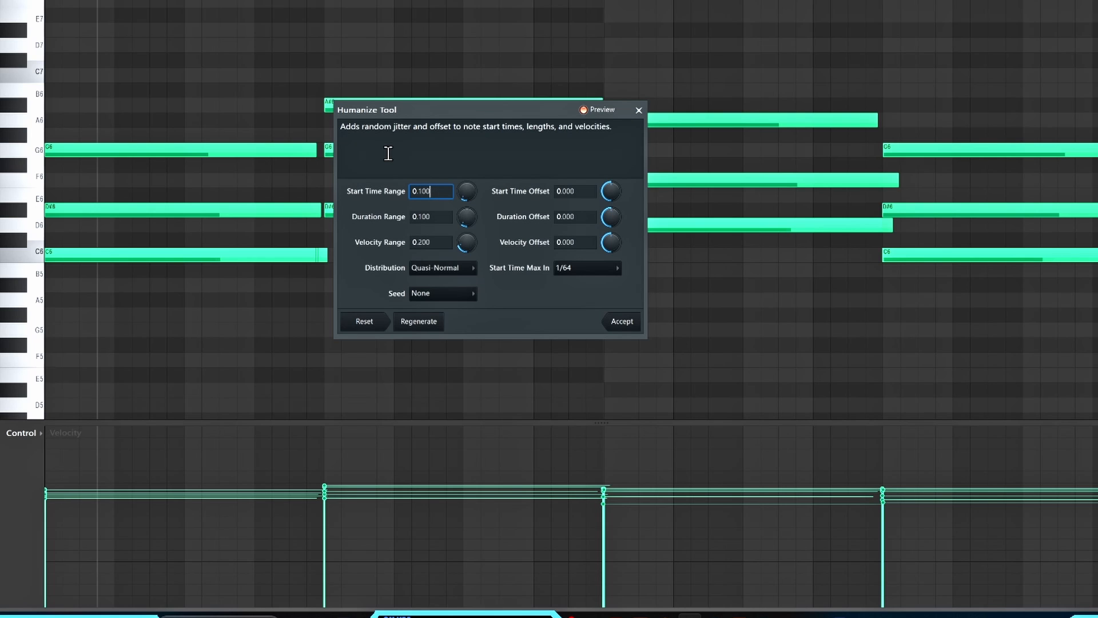
pyautogui.moveTo(490, 110); pyautogui.dragTo(511, 265)
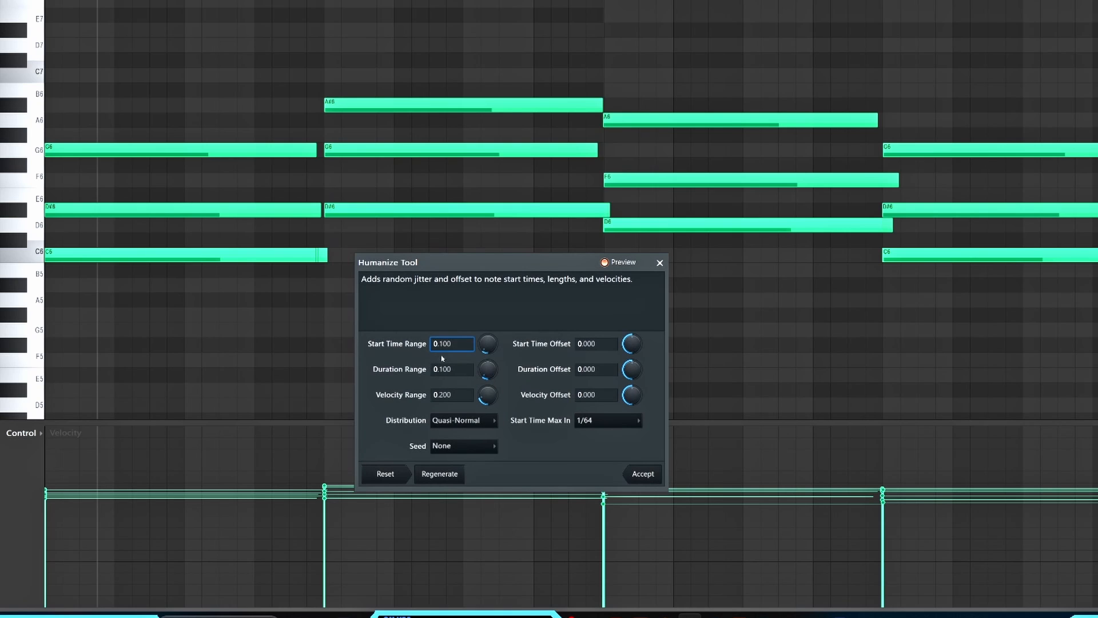
# Regenerate the Humanize randomization several times with its default settings, and close the tool without accepting
pyautogui.click(444, 475)
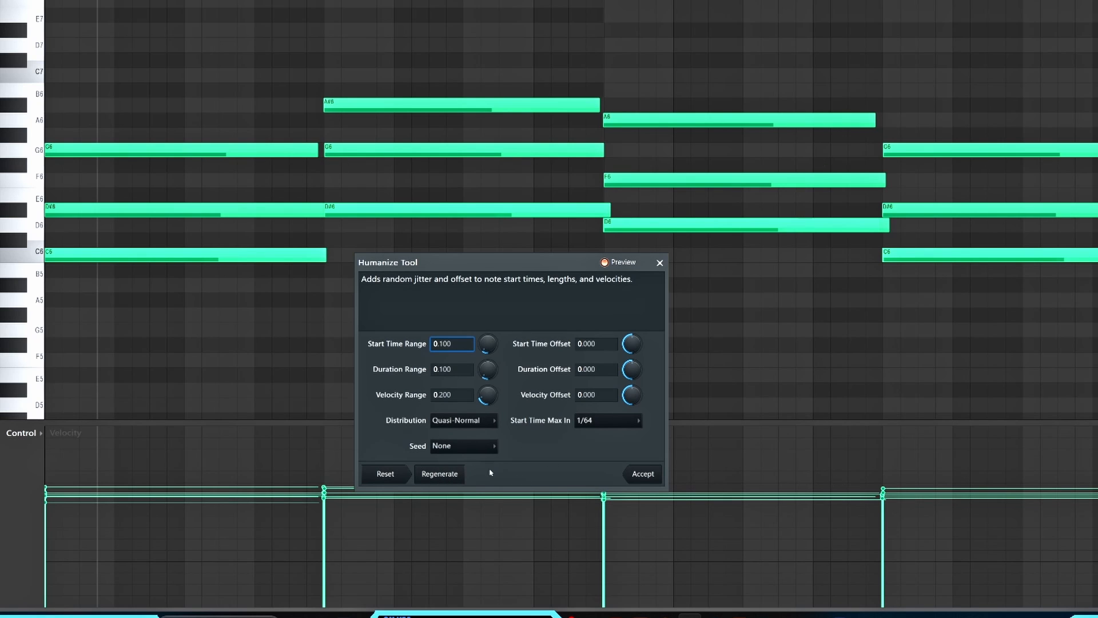
pyautogui.click(439, 476)
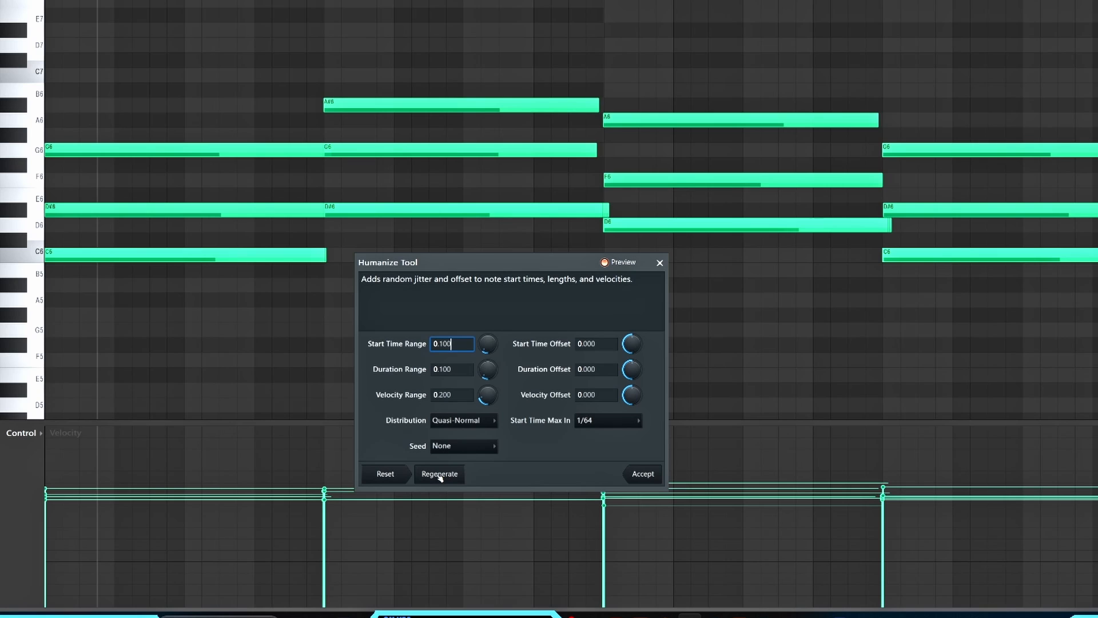
pyautogui.click(439, 477)
pyautogui.click(440, 477)
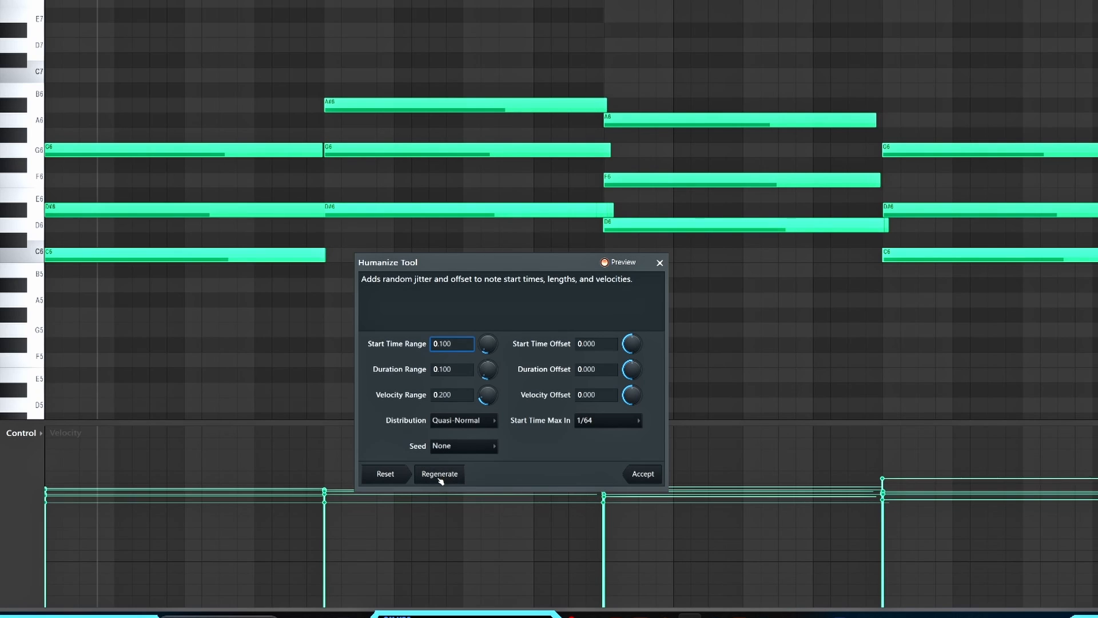
pyautogui.click(439, 477)
pyautogui.click(440, 477)
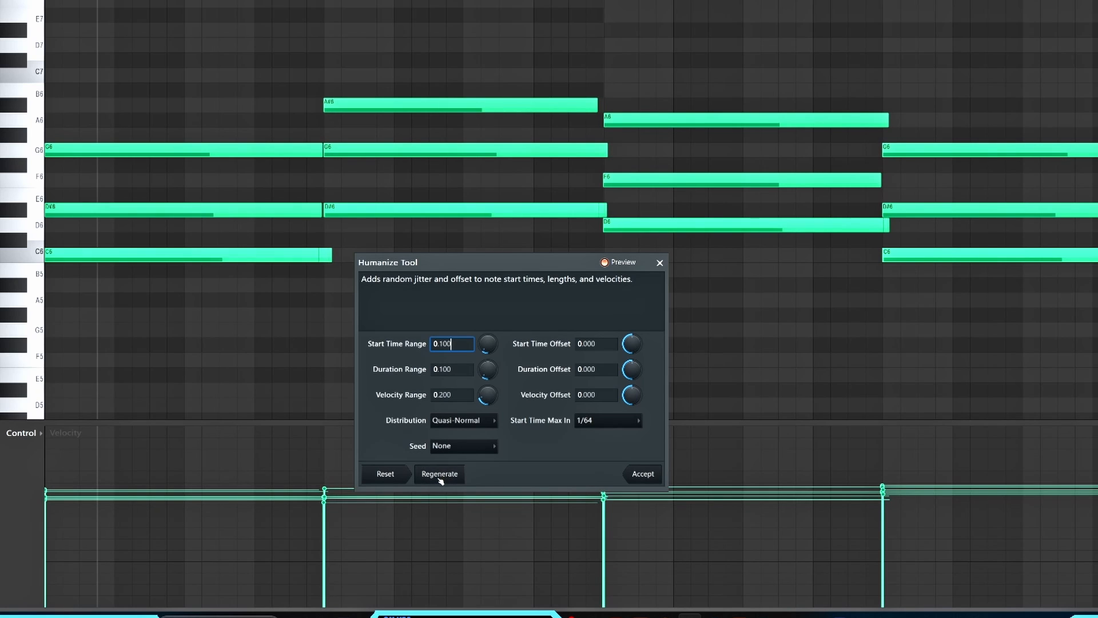
pyautogui.click(440, 477)
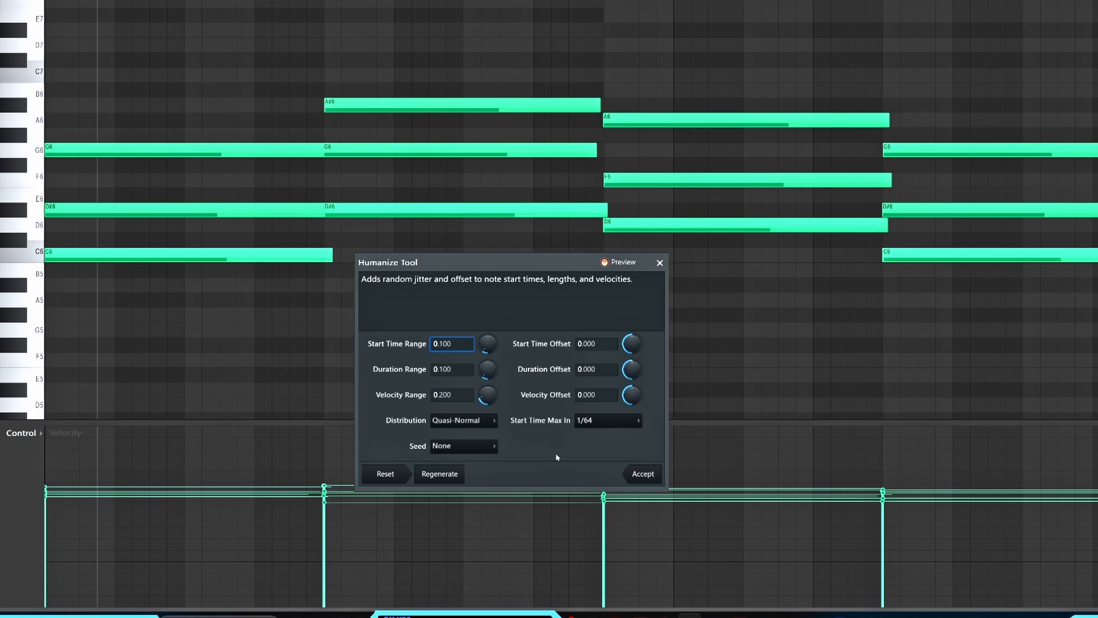
pyautogui.click(660, 263)
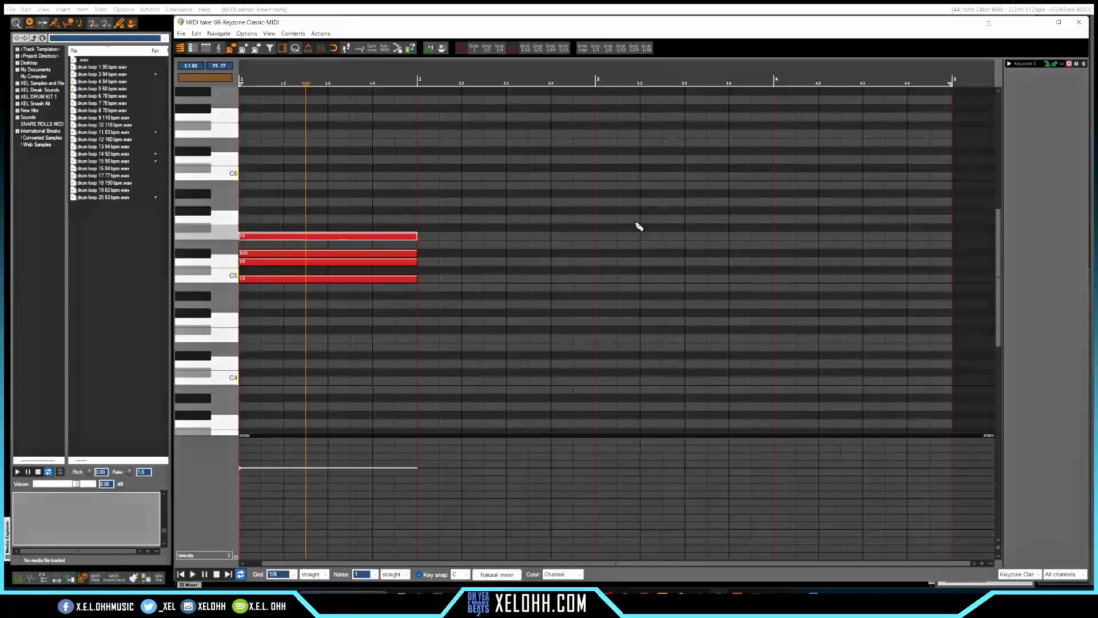
# In REAPER's MIDI editor, open the action list and browse its custom chord actions and scripts
pyautogui.rightClick(596, 575)
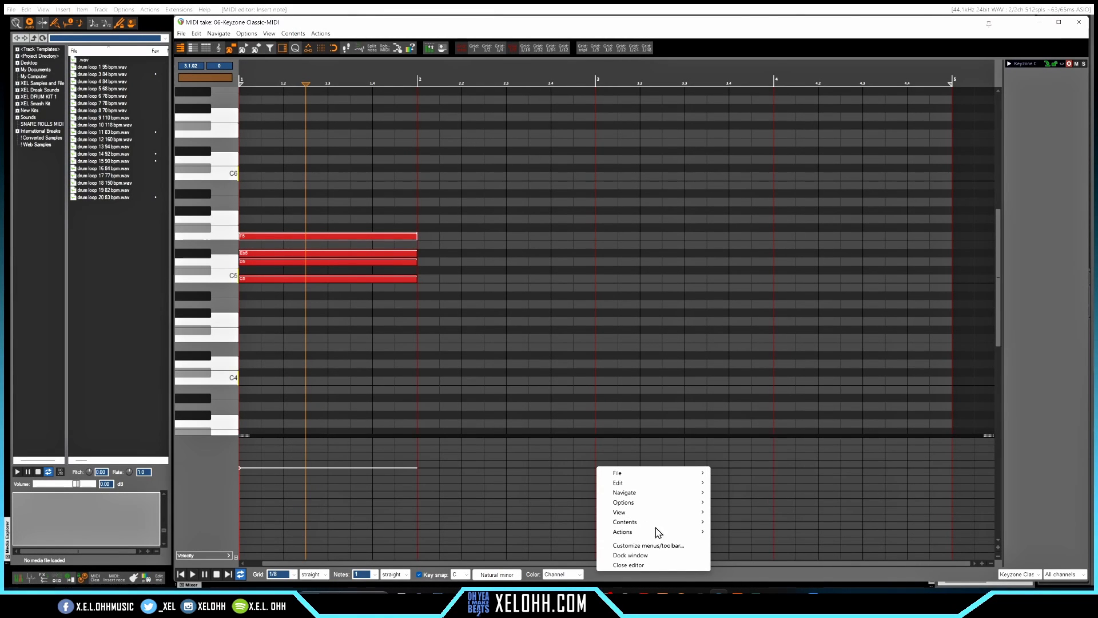
pyautogui.moveTo(658, 531)
pyautogui.click(755, 532)
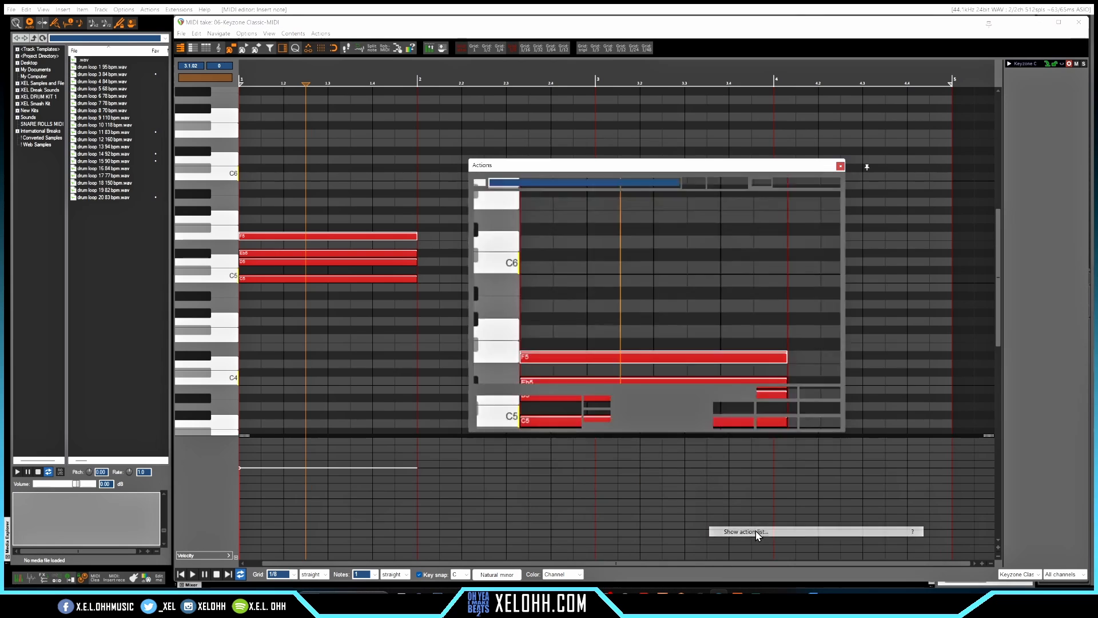
pyautogui.scroll(-15, 598, 266)
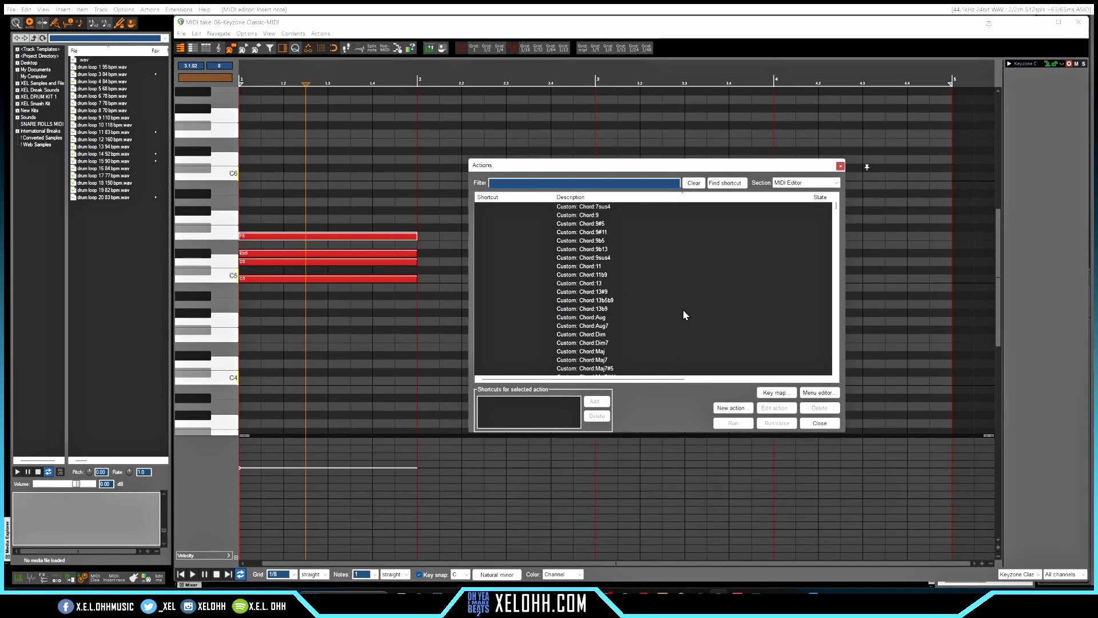
pyautogui.scroll(-10, 696, 316)
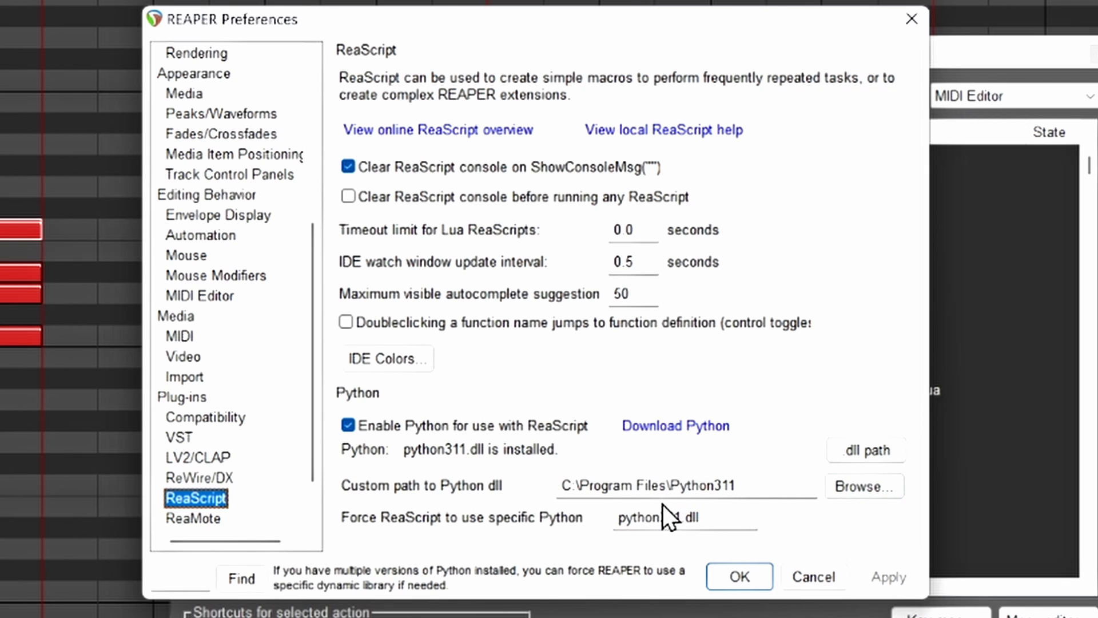
# In the ReaScript preferences, examine the custom Python path and the specific Python library that ReaScript is forced to use
pyautogui.click(712, 513)
pyautogui.doubleClick(709, 513)
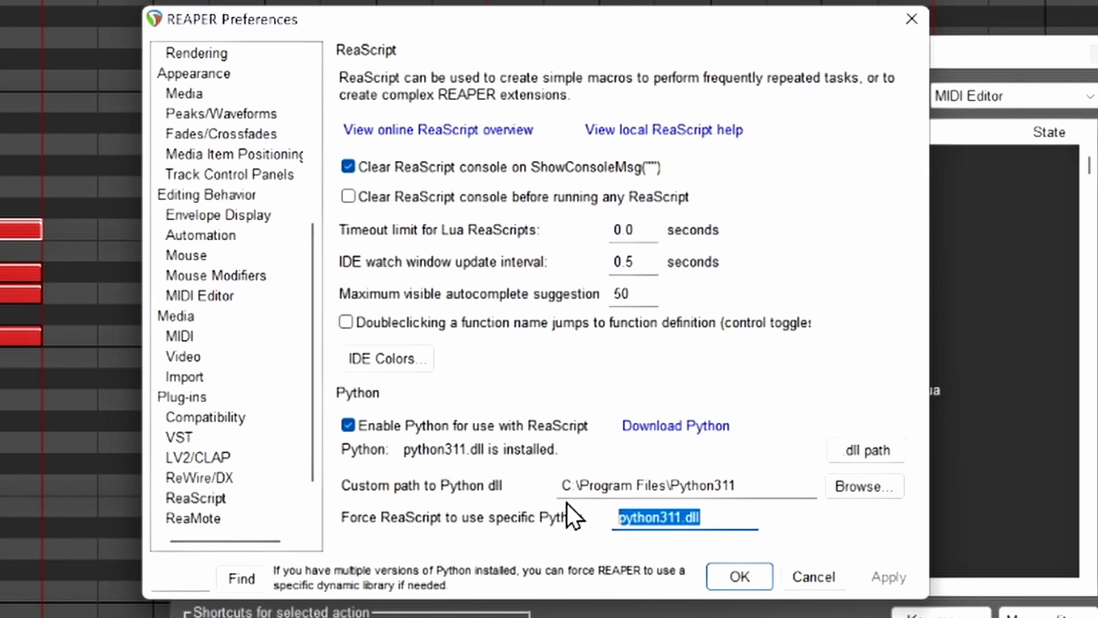
pyautogui.click(719, 517)
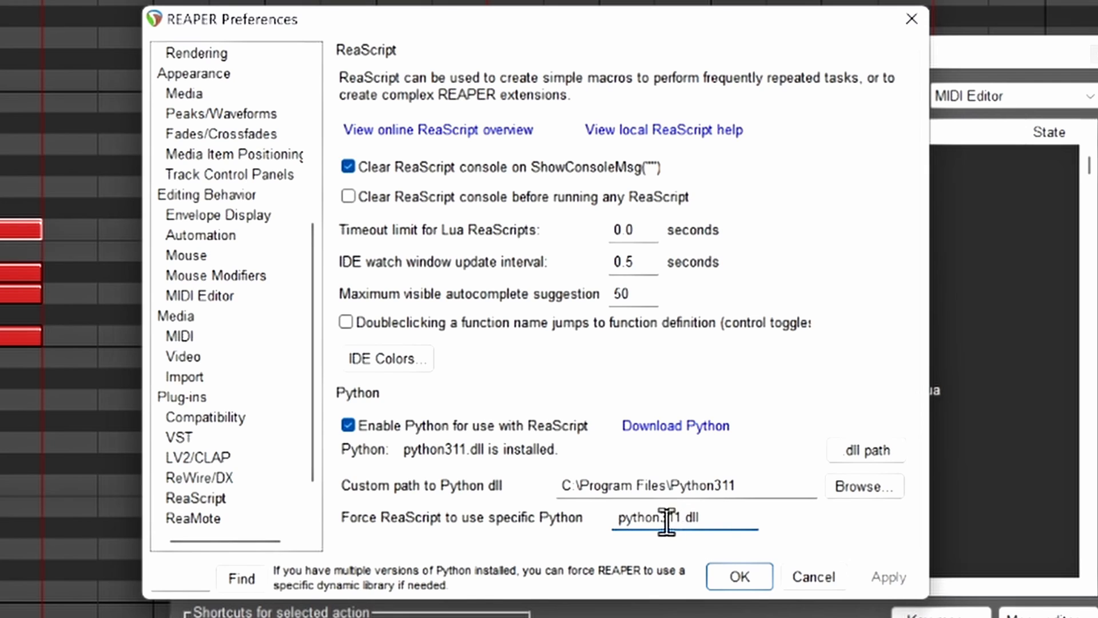